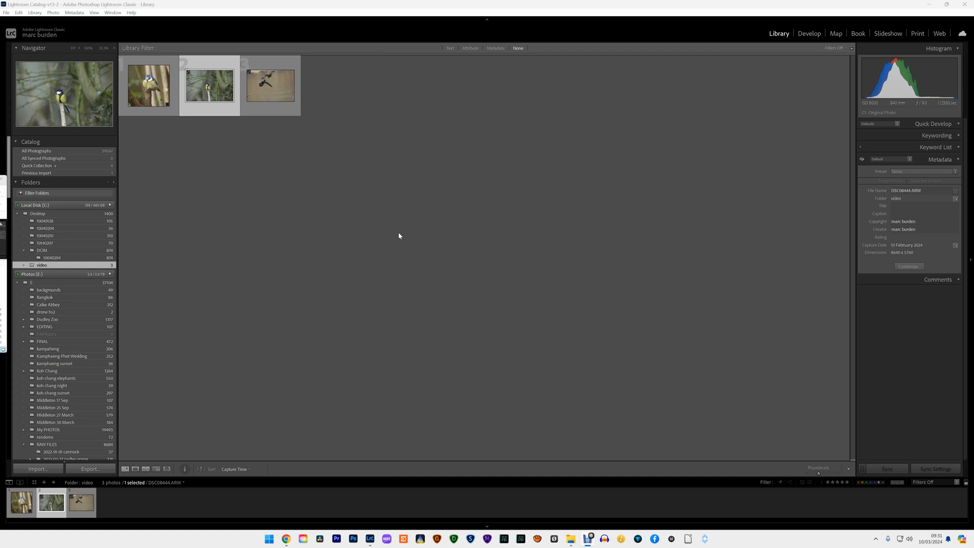
# Open the bird photo for developing and crop it to a 1 x 1 square closer around the bird.
pyautogui.press('e')
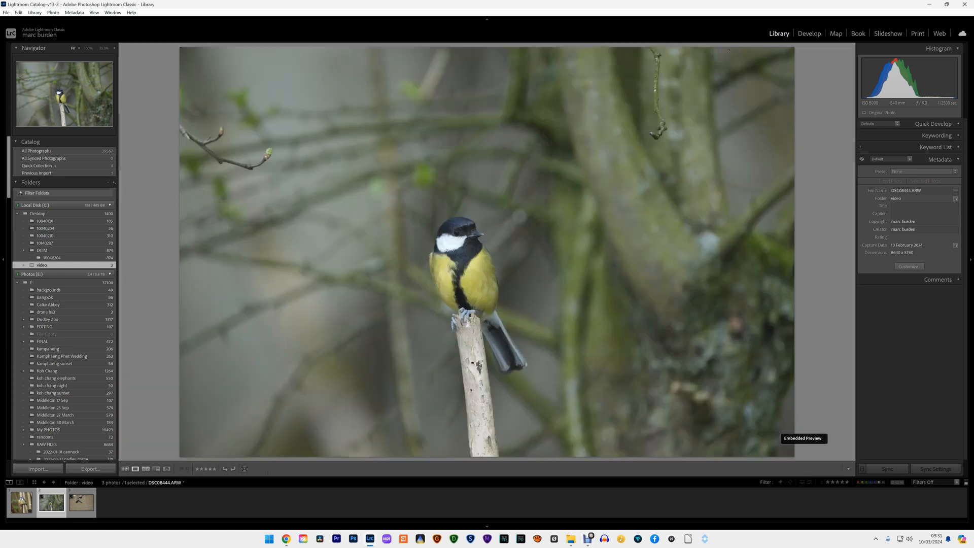
pyautogui.click(809, 34)
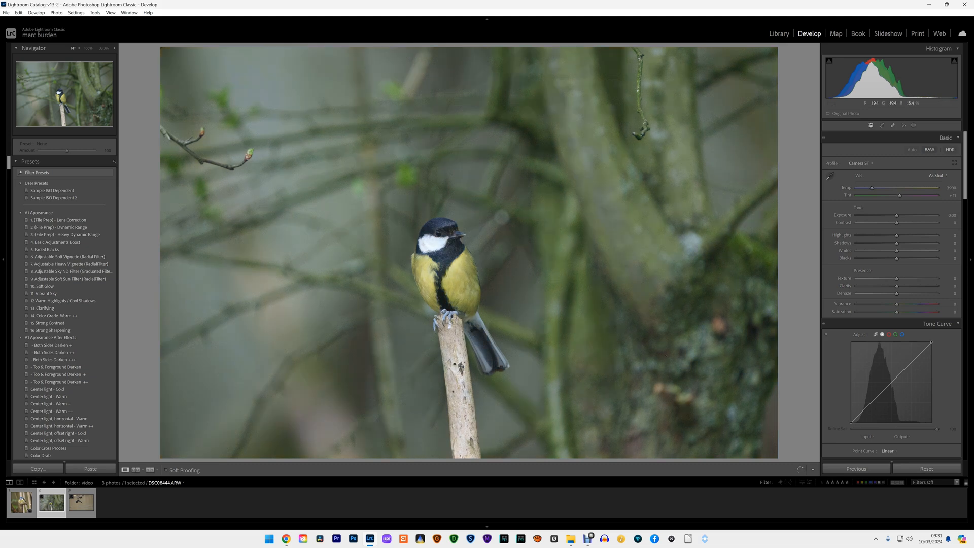
pyautogui.click(882, 126)
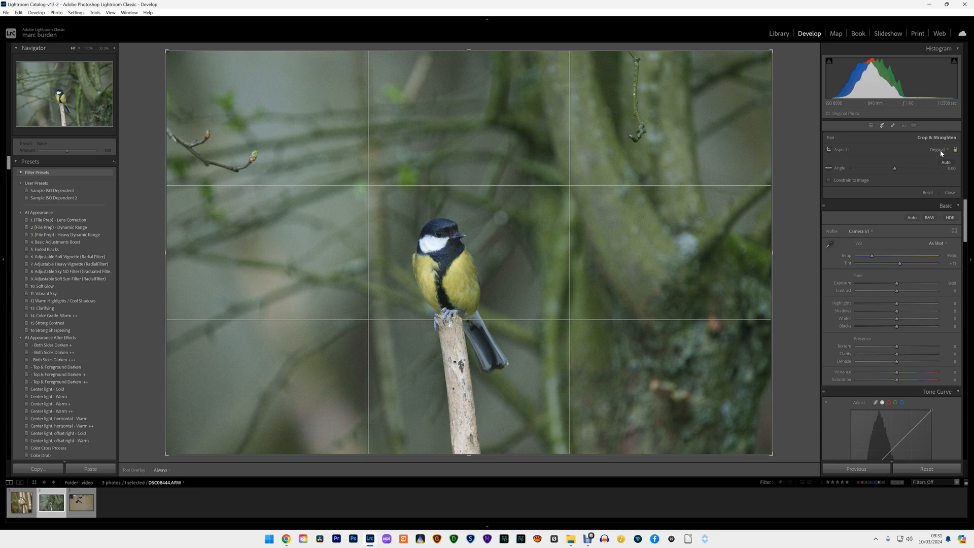
pyautogui.click(940, 150)
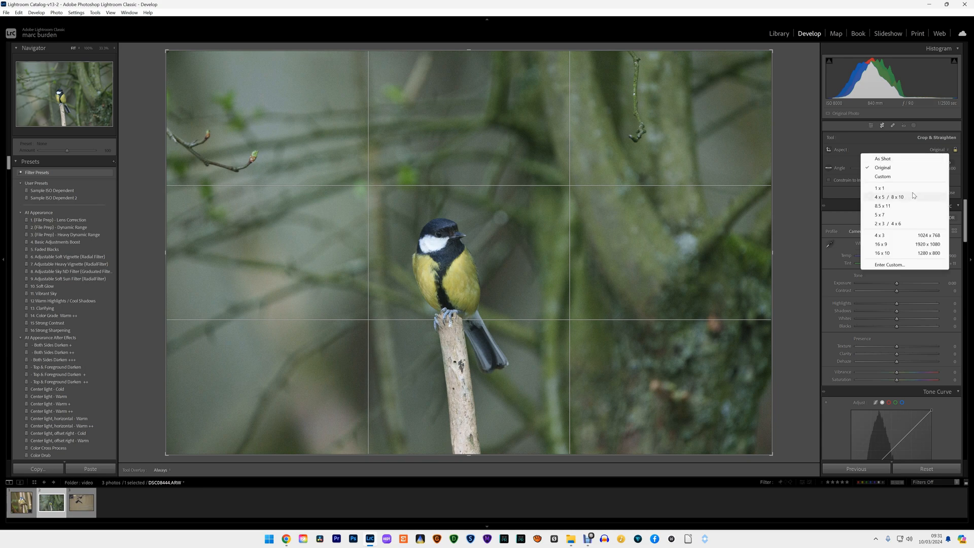
pyautogui.click(917, 191)
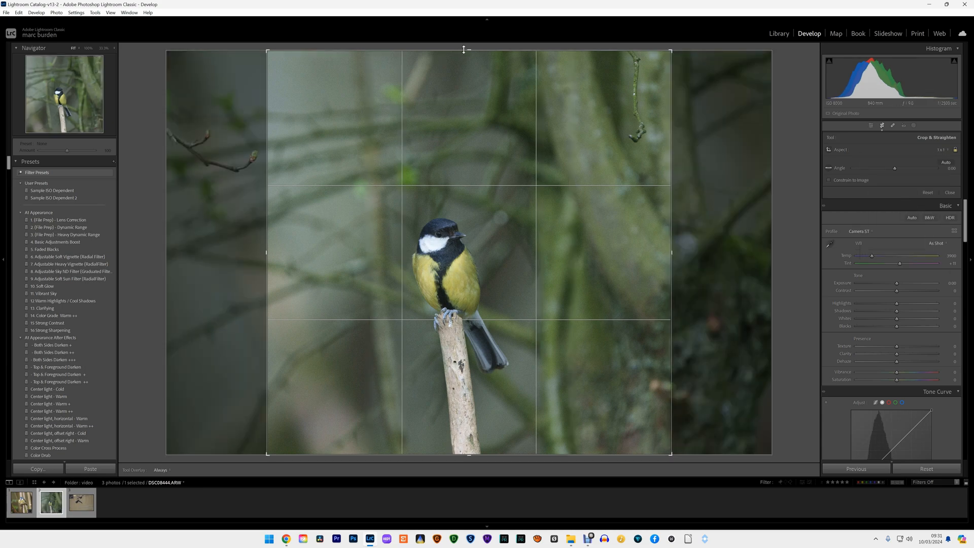
pyautogui.moveTo(458, 90); pyautogui.dragTo(457, 108)
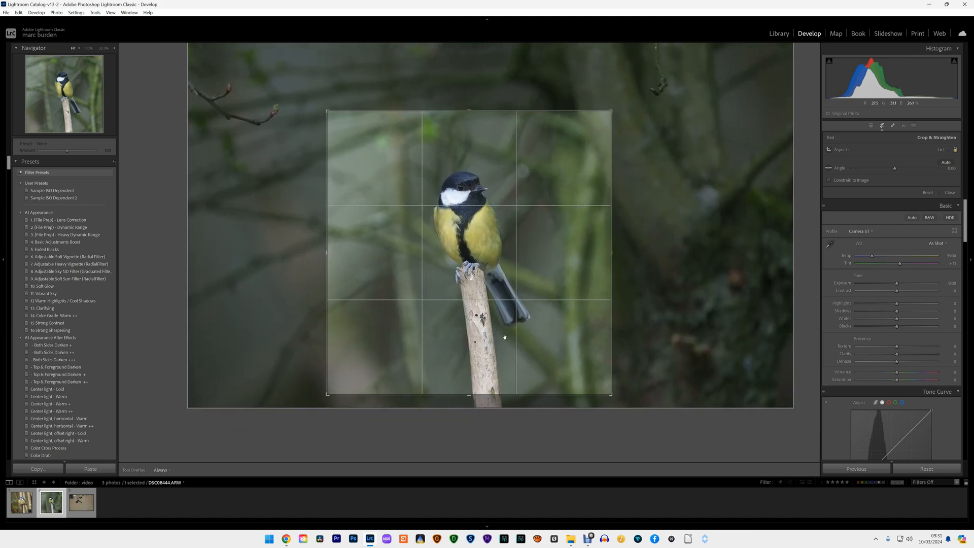
pyautogui.press('Return')
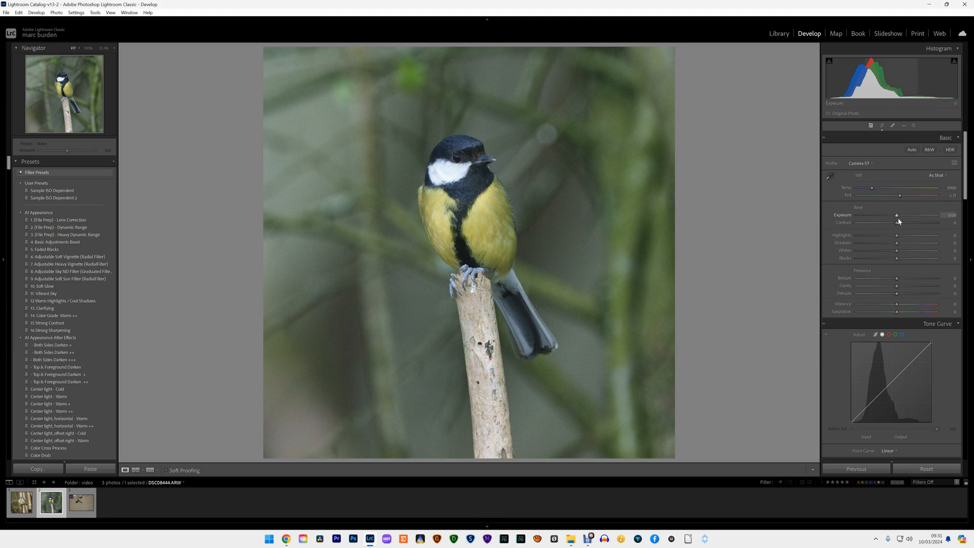
# Set the white balance to Auto and apply the "1. (File Prep) - Lens Correction" preset.
pyautogui.click(936, 176)
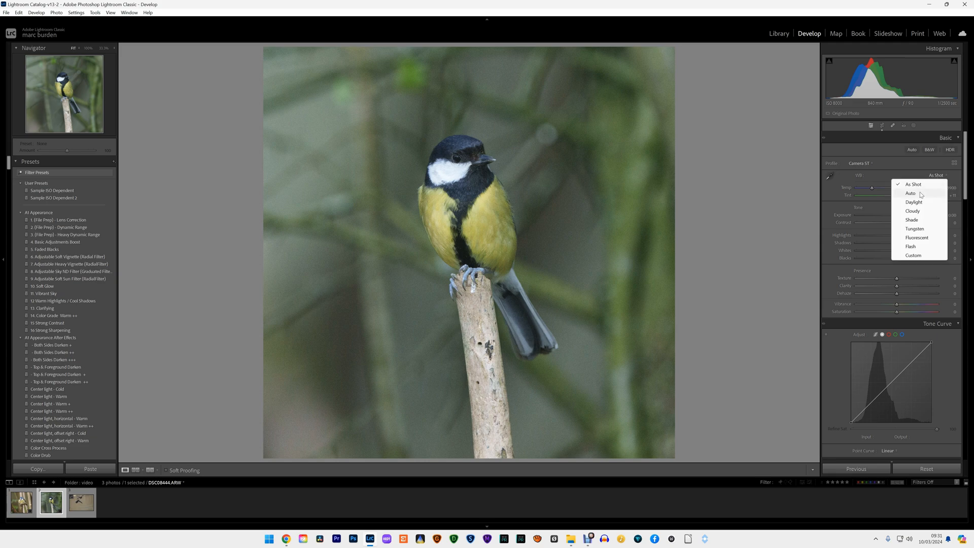
pyautogui.click(918, 193)
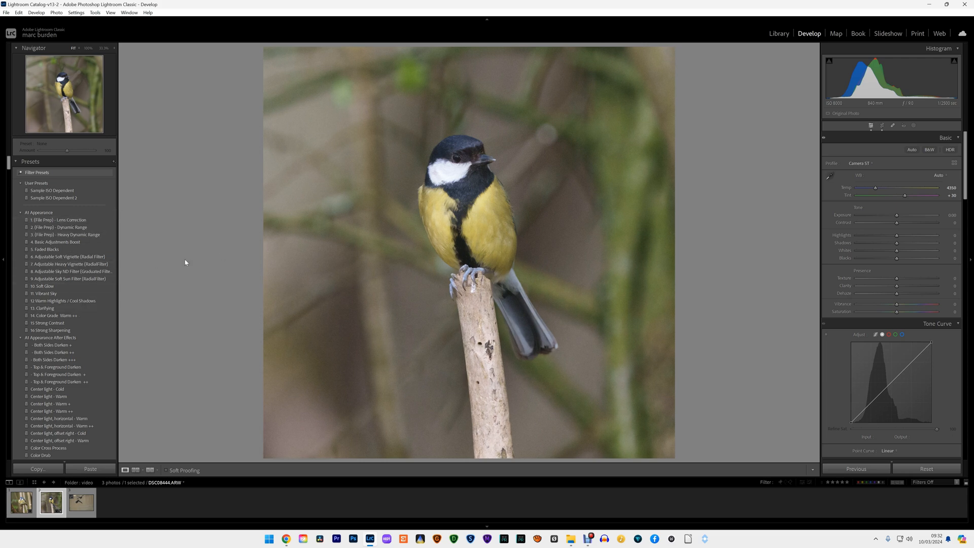
pyautogui.click(82, 221)
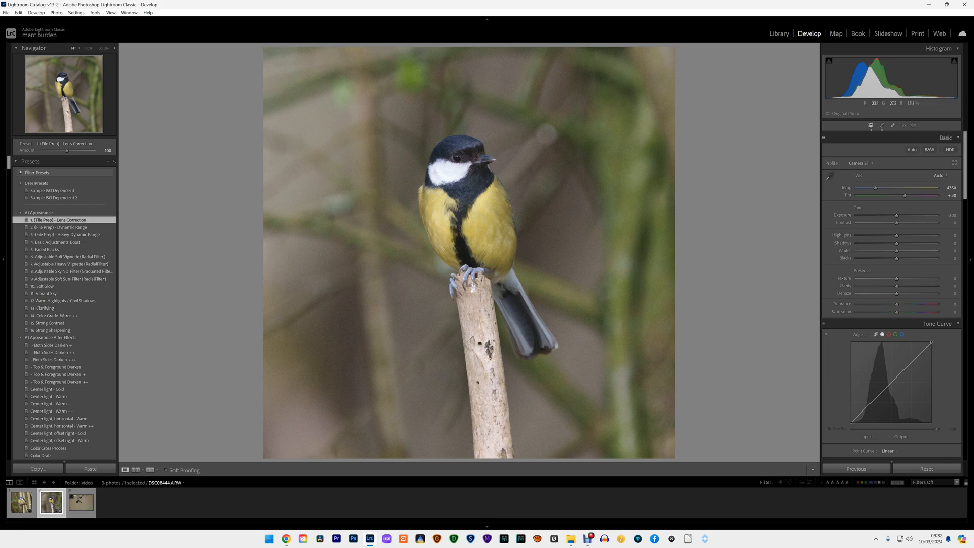
pyautogui.scroll(-10, 893, 310)
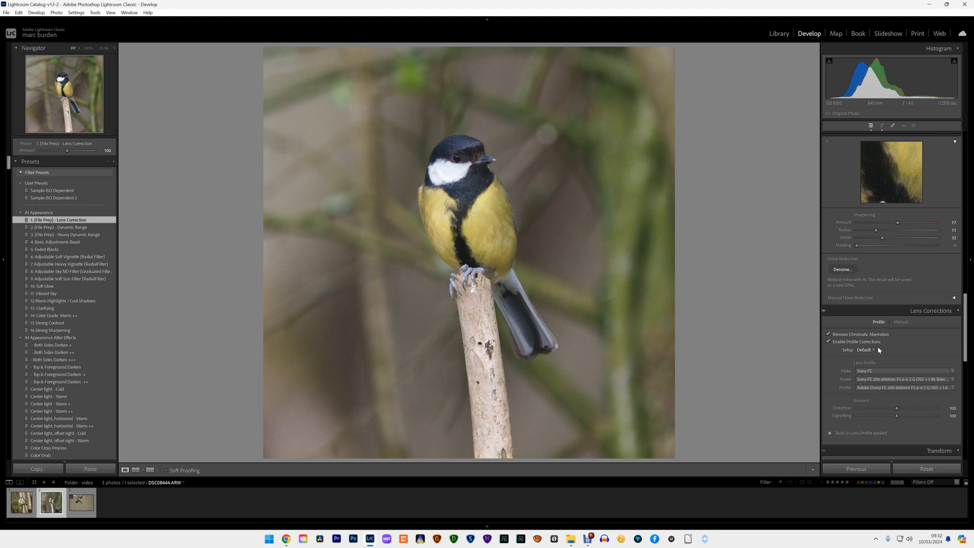
# Apply the "2. (File Prep) - Dynamic Range" preset followed by the "4. Basic Adjustments Boost" preset.
pyautogui.click(69, 228)
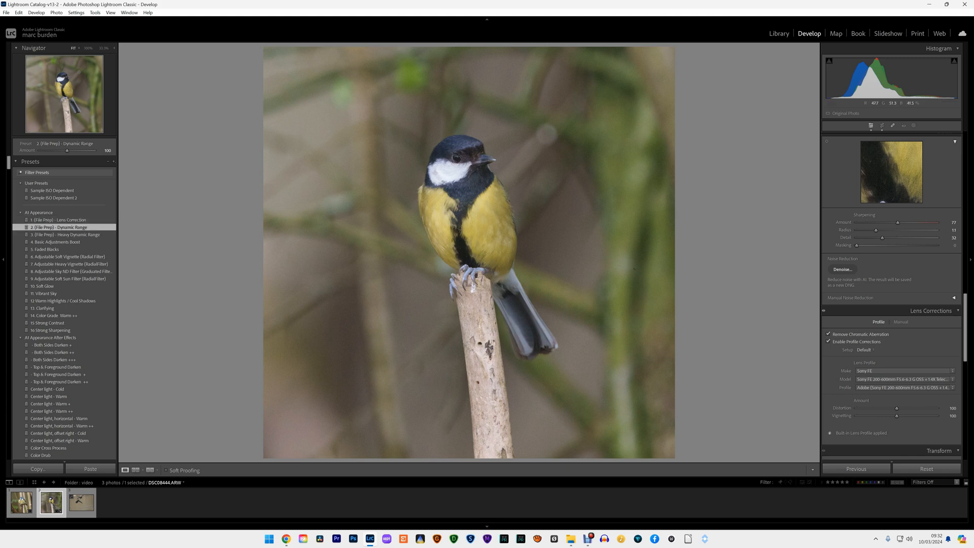
pyautogui.scroll(10, 851, 289)
pyautogui.scroll(6, 851, 289)
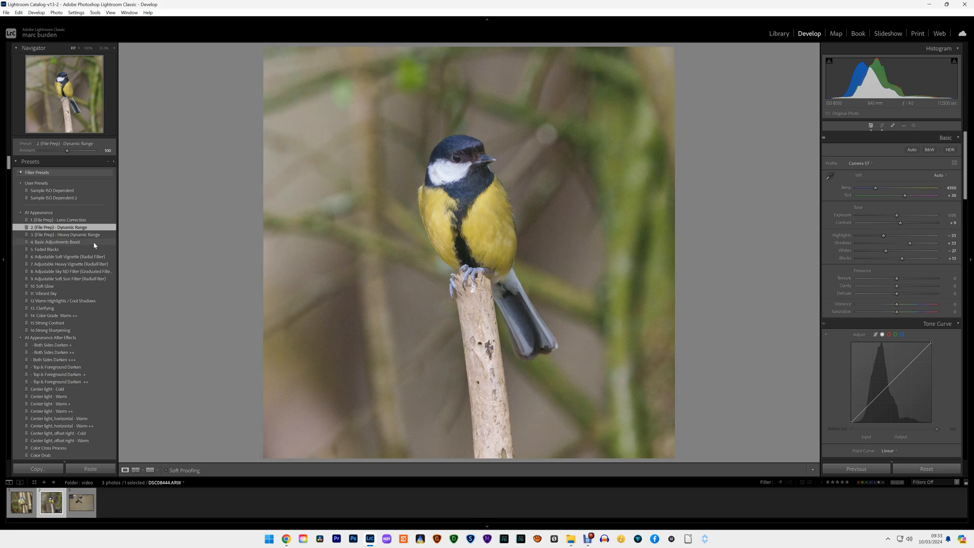
pyautogui.click(93, 241)
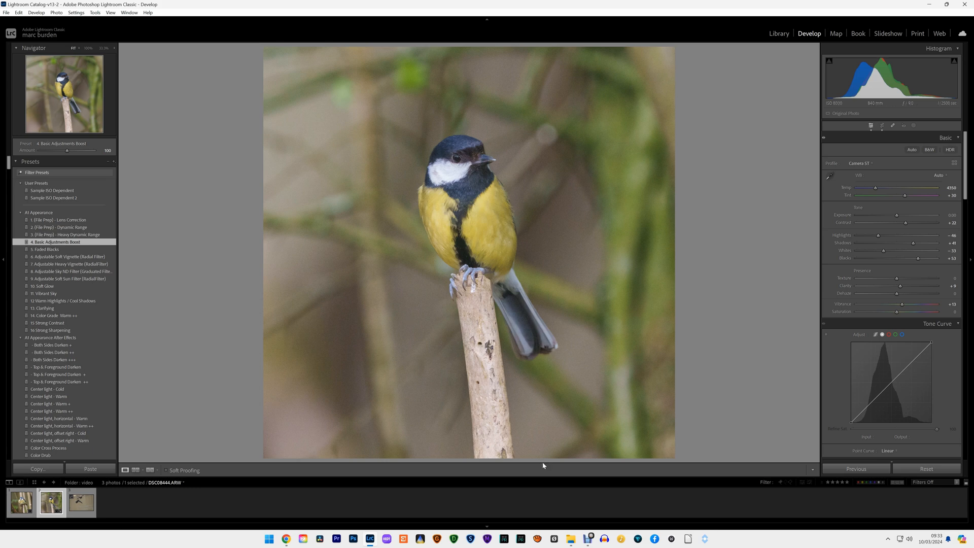
# Send the adjusted bird photo to Topaz DeNoise AI for editing.
pyautogui.rightClick(418, 157)
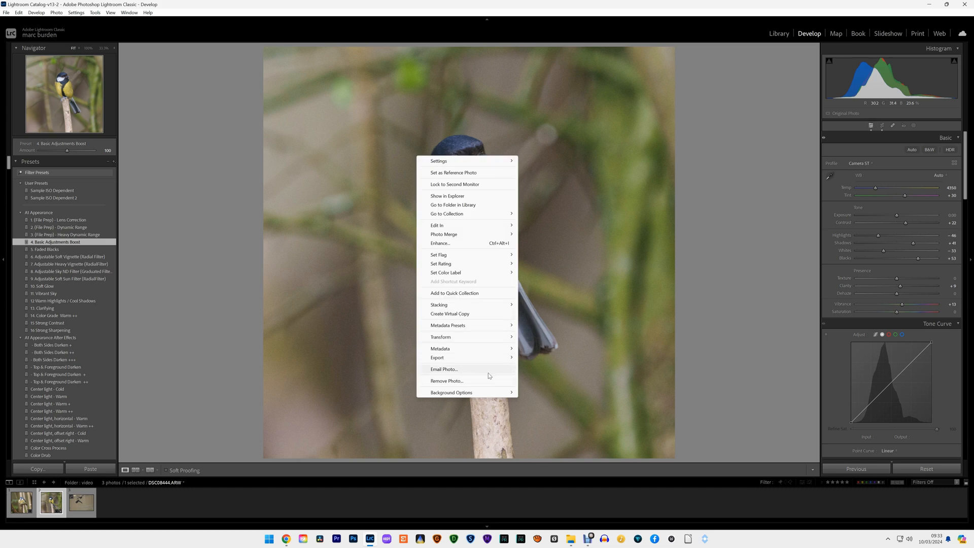
pyautogui.moveTo(466, 229)
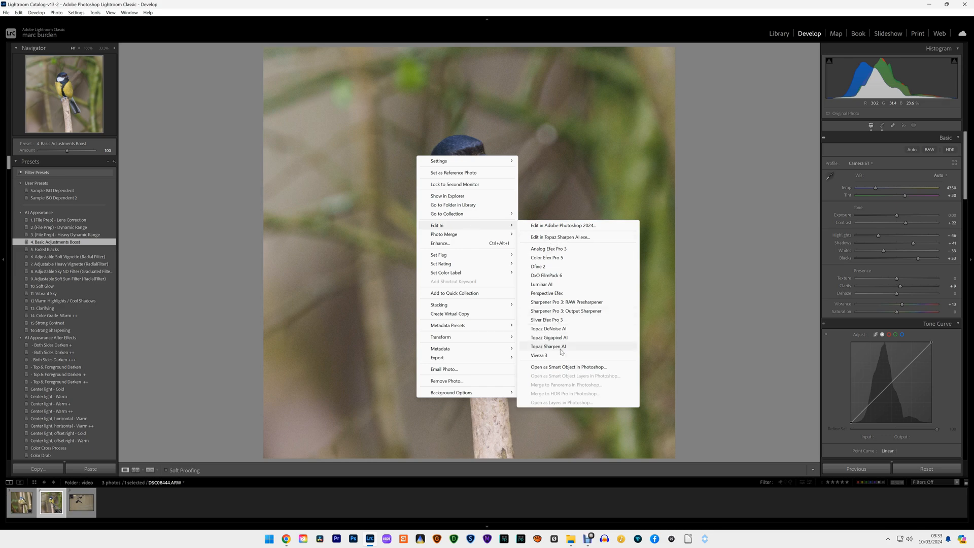
pyautogui.click(549, 329)
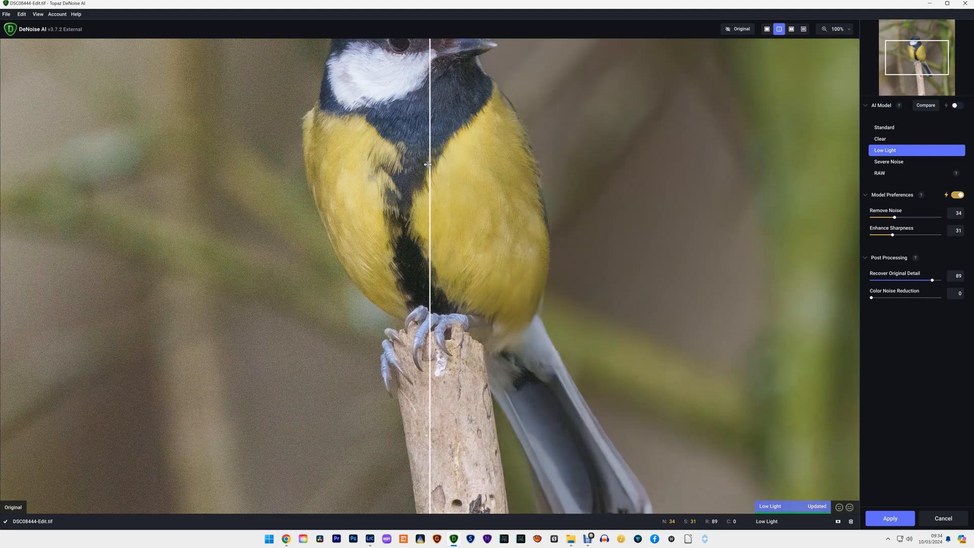
# Compare the Low Light result with the original, set Enhance Sharpness to 12 and apply the noise reduction.
pyautogui.moveTo(429, 161)
pyautogui.mouseDown()
pyautogui.moveTo(178, 159)
pyautogui.moveTo(418, 158)
pyautogui.mouseUp()
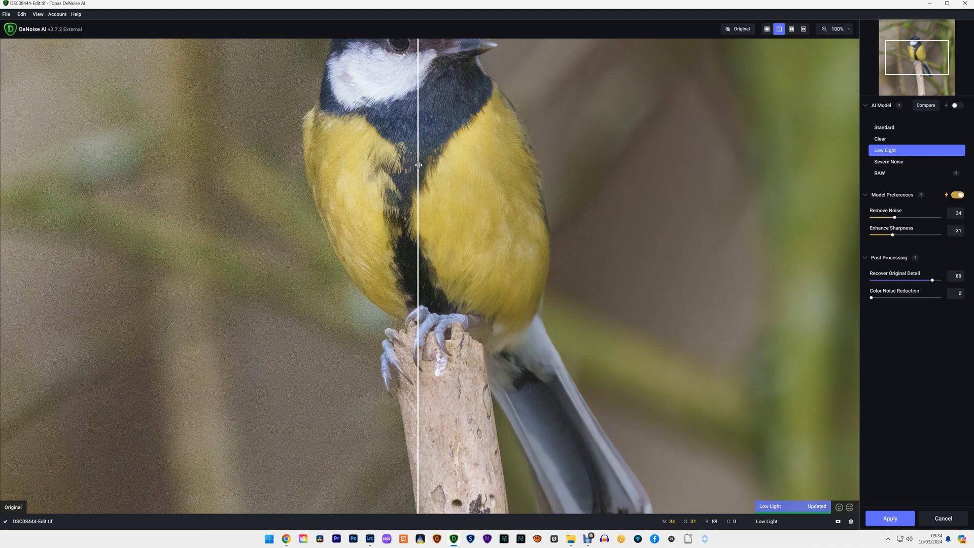
pyautogui.moveTo(418, 164); pyautogui.dragTo(251, 141)
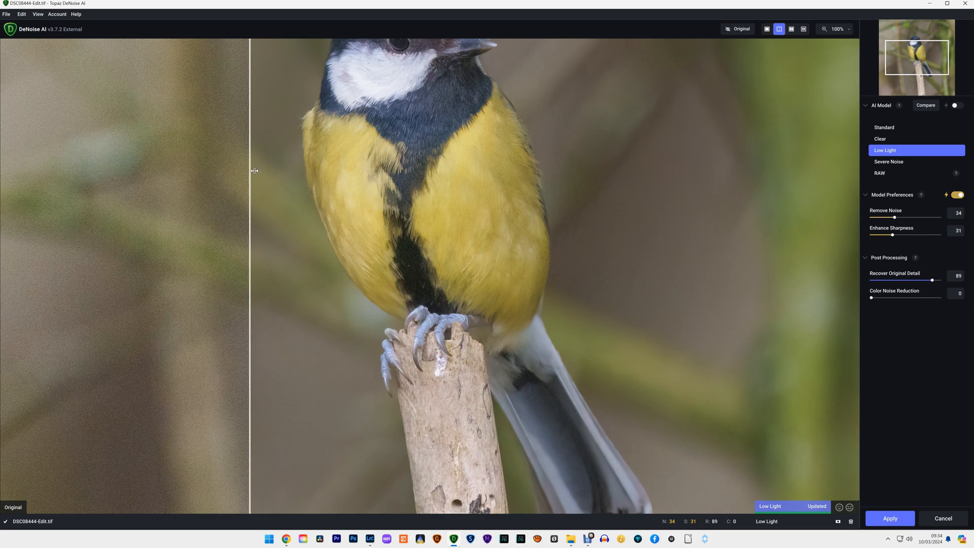
pyautogui.moveTo(256, 169); pyautogui.dragTo(478, 147)
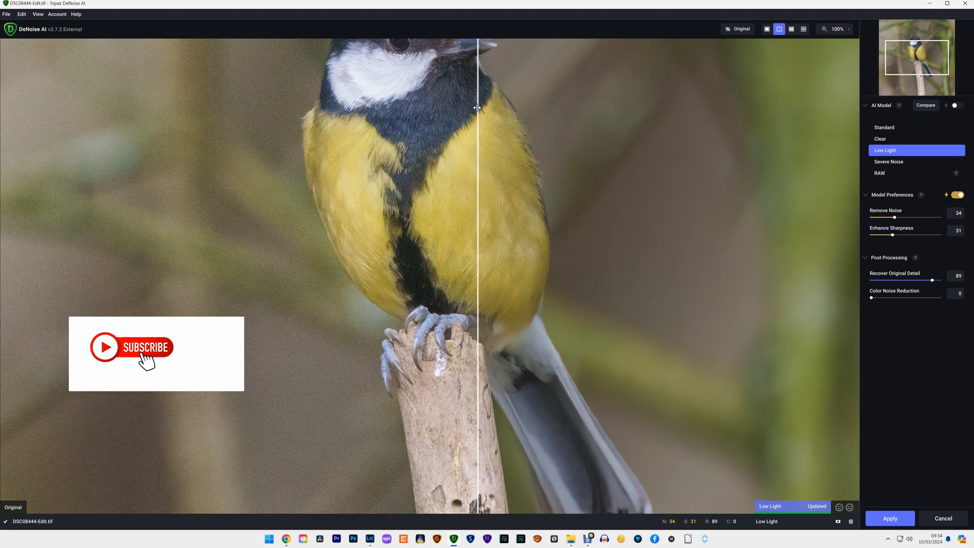
pyautogui.moveTo(477, 107); pyautogui.dragTo(268, 131)
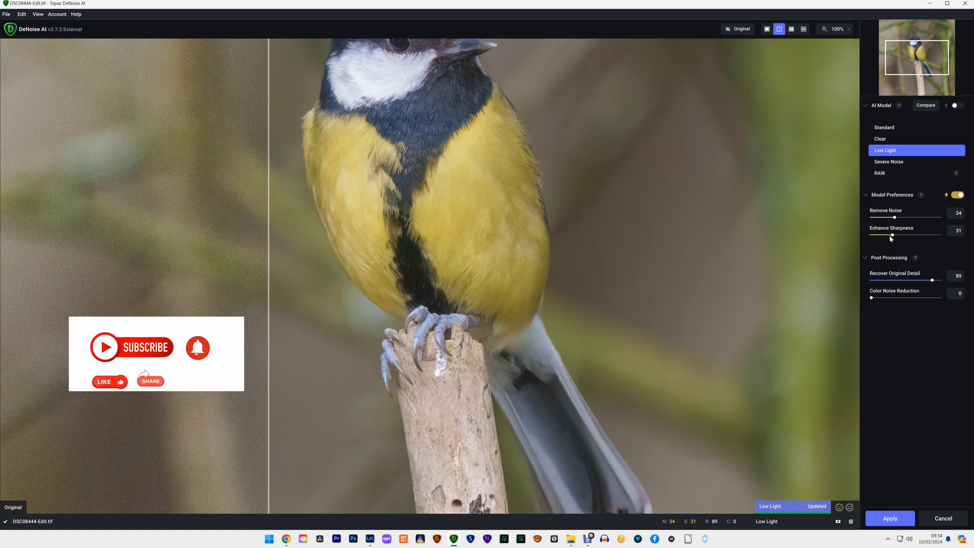
pyautogui.moveTo(892, 236); pyautogui.dragTo(878, 235)
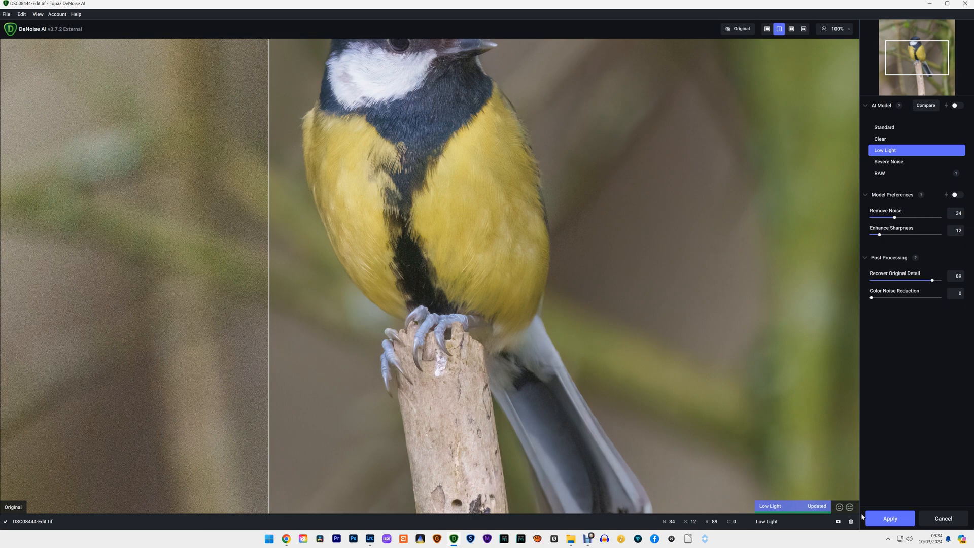
pyautogui.click(889, 518)
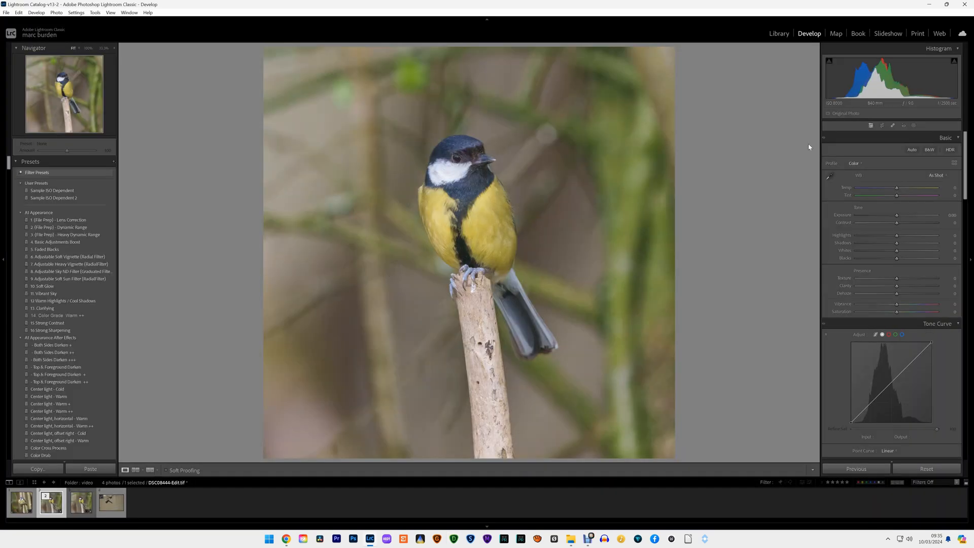
# Mask the bird with Select Subject and raise its Texture to about 18 and Clarity to about 6.
pyautogui.click(913, 126)
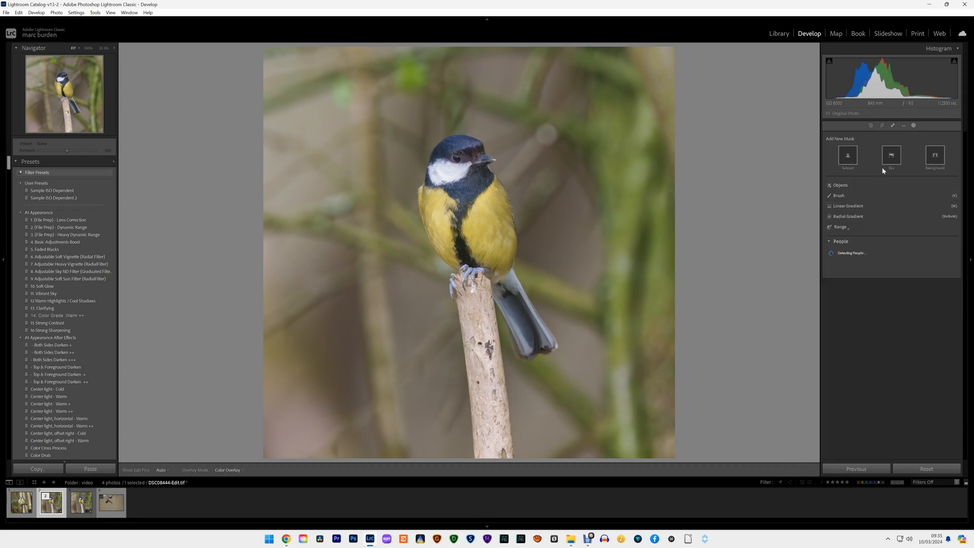
pyautogui.click(848, 156)
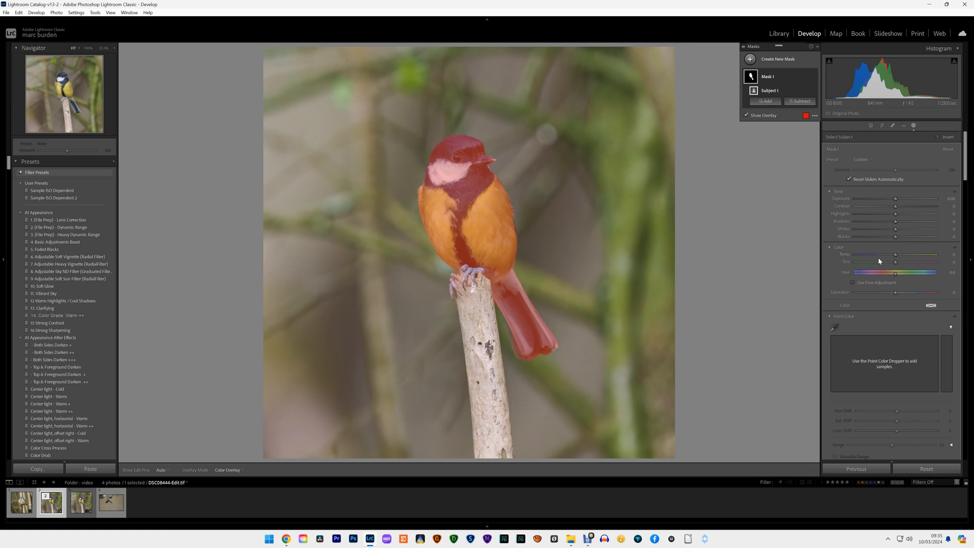
pyautogui.scroll(-3, 878, 257)
pyautogui.scroll(-3, 885, 285)
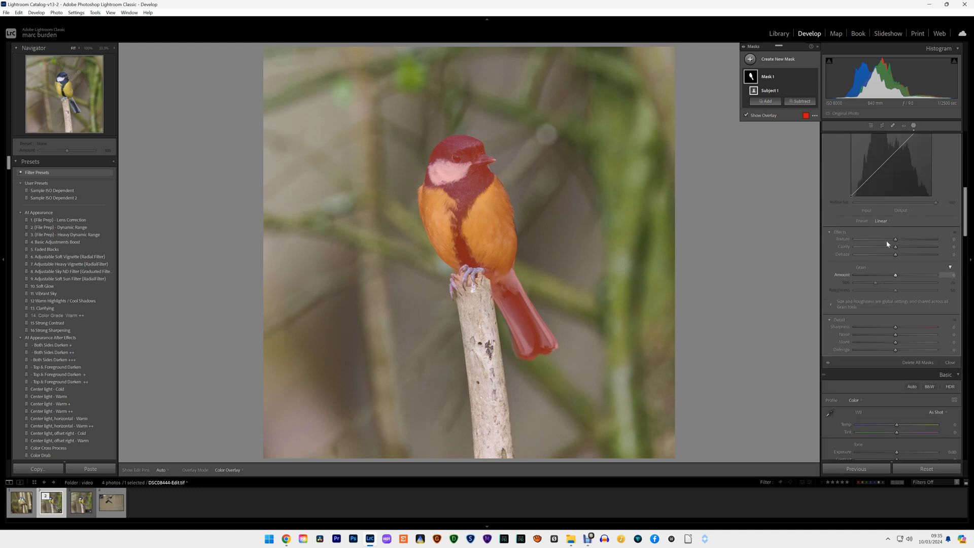
pyautogui.moveTo(895, 239); pyautogui.dragTo(905, 241)
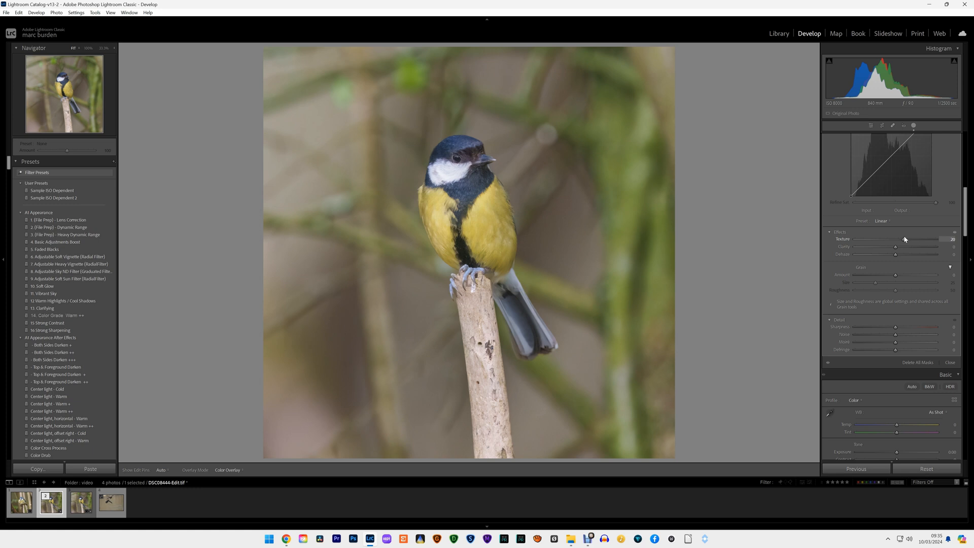
pyautogui.moveTo(905, 239); pyautogui.dragTo(898, 249)
pyautogui.moveTo(898, 249); pyautogui.dragTo(898, 249)
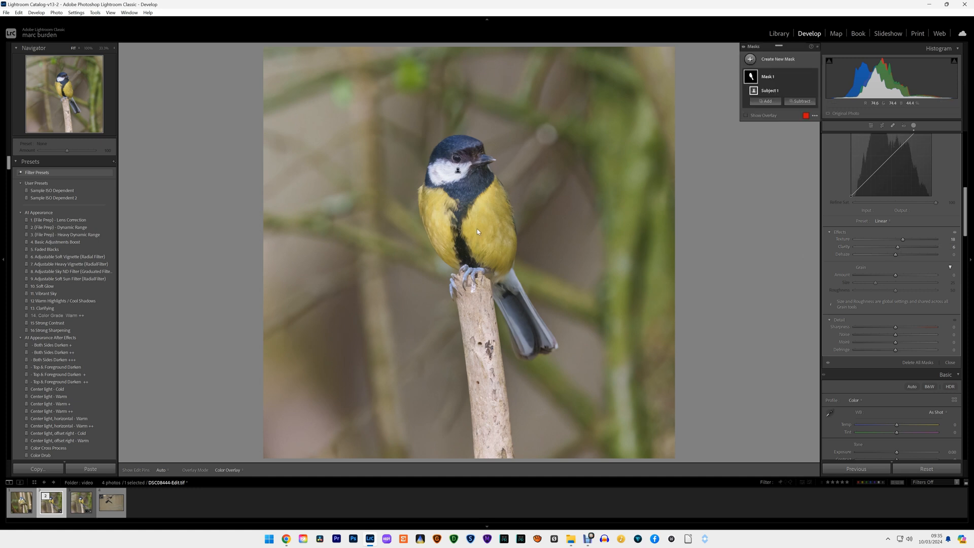
pyautogui.click(870, 126)
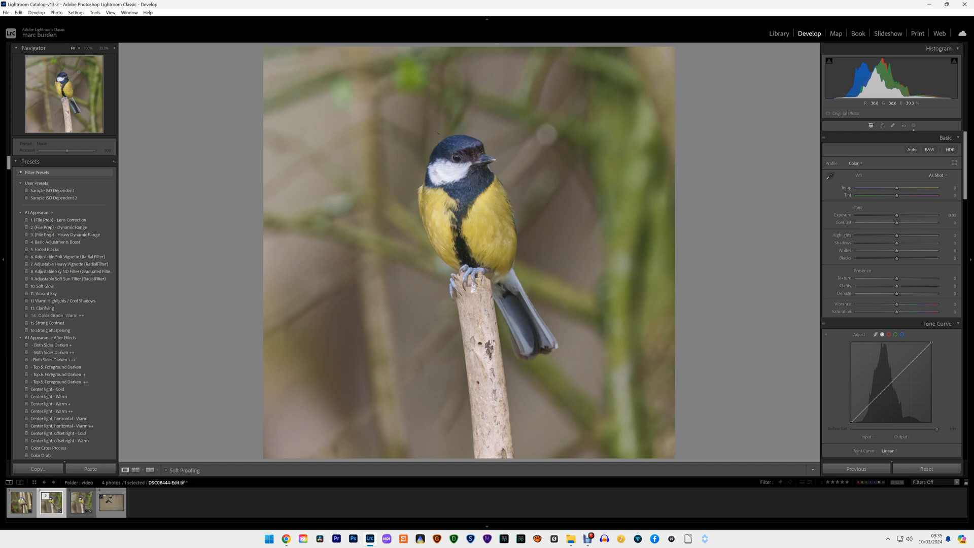
# Send the denoised bird photo to Adobe Photoshop 2024 for editing.
pyautogui.rightClick(436, 131)
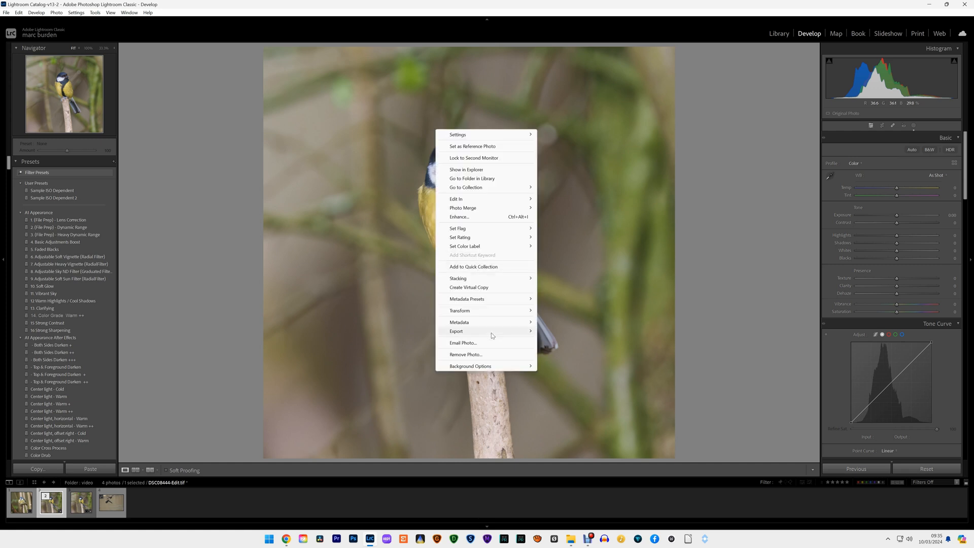
pyautogui.moveTo(482, 202)
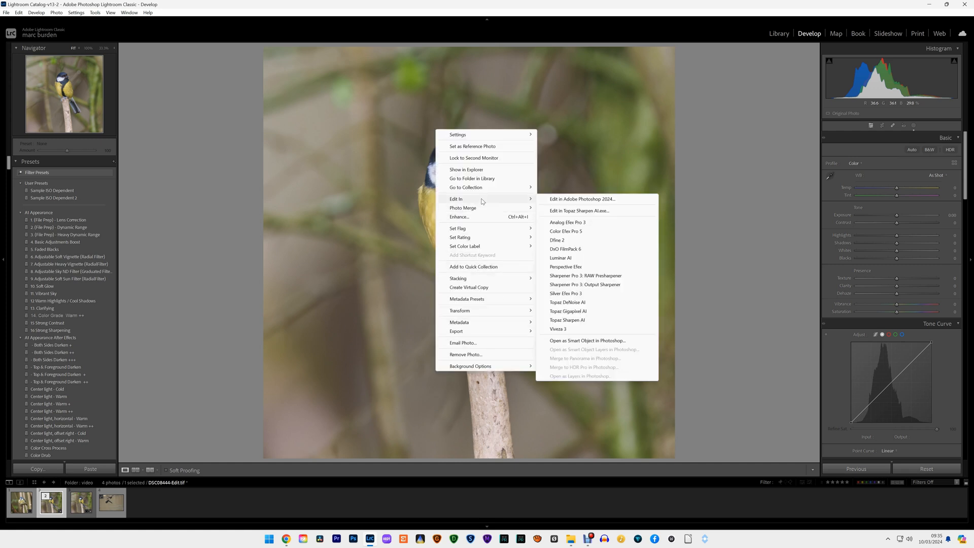
pyautogui.click(593, 201)
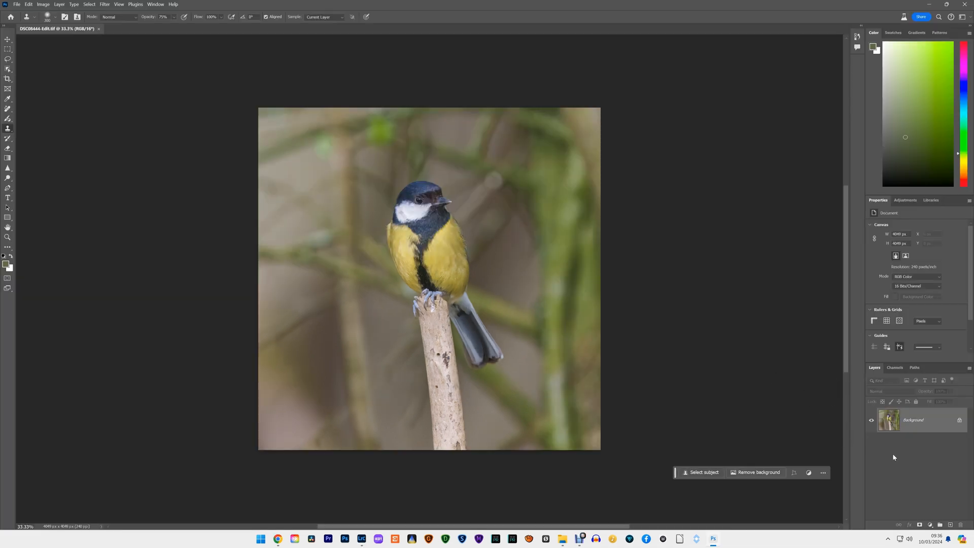
# Duplicate the Background layer within the same document.
pyautogui.rightClick(913, 420)
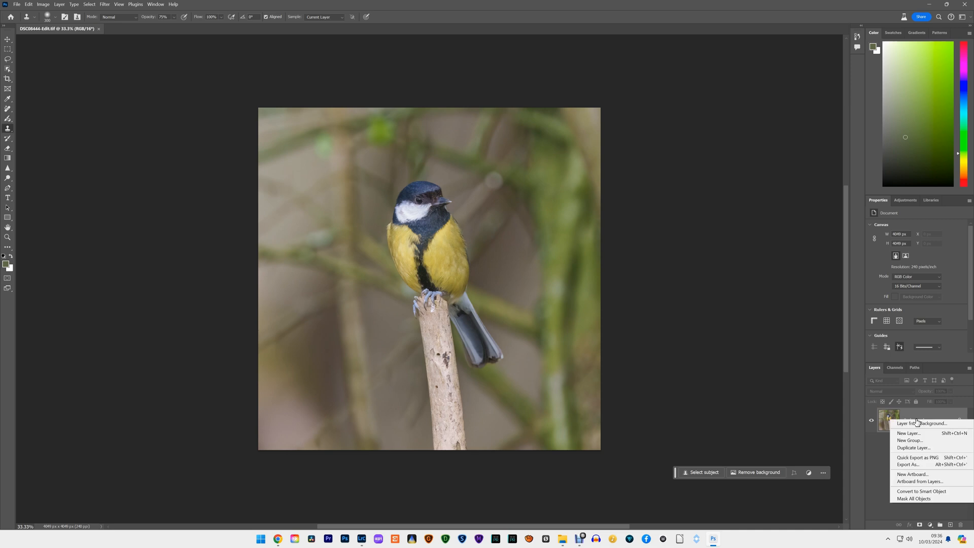
pyautogui.click(913, 448)
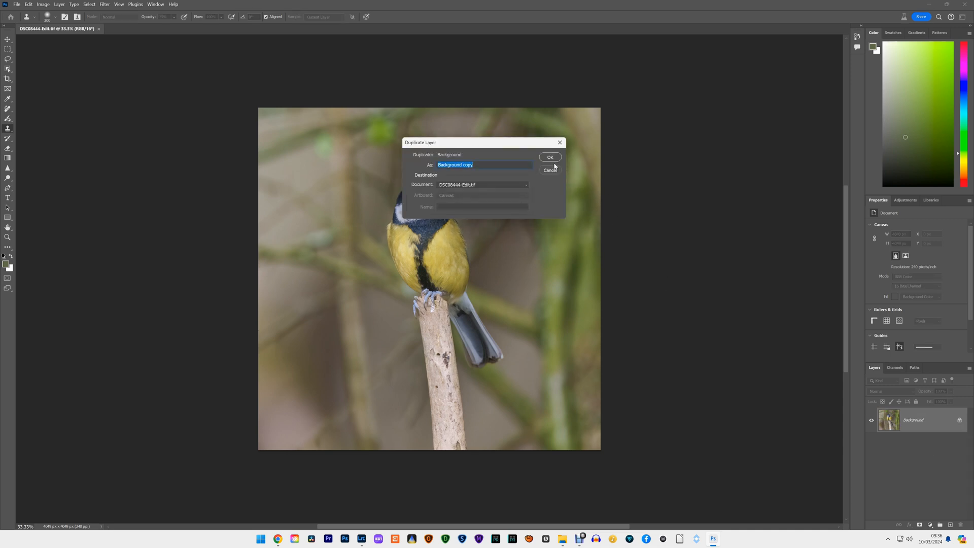
pyautogui.click(550, 158)
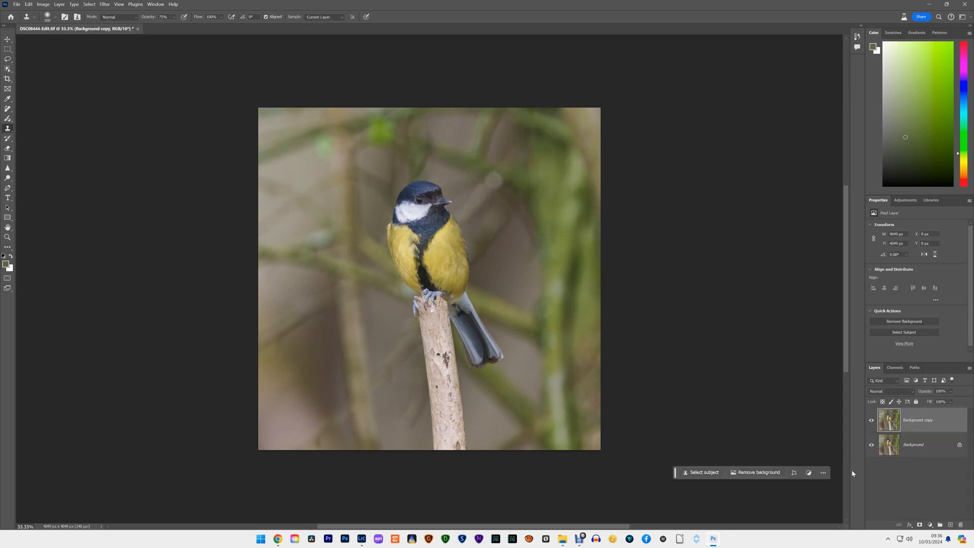
# Add a Curves adjustment layer, pull in its black point slightly and move the white point to about input 251, output 237.
pyautogui.click(930, 526)
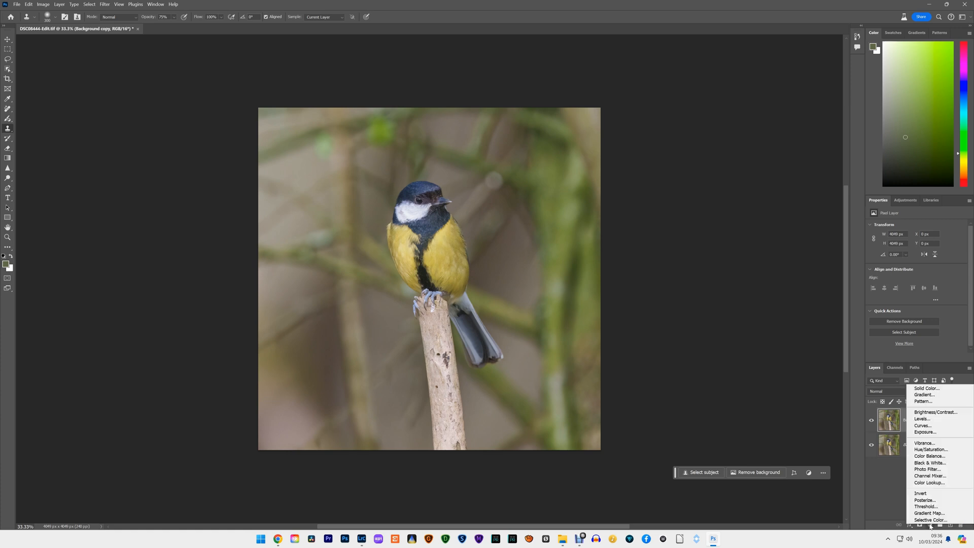
pyautogui.click(923, 426)
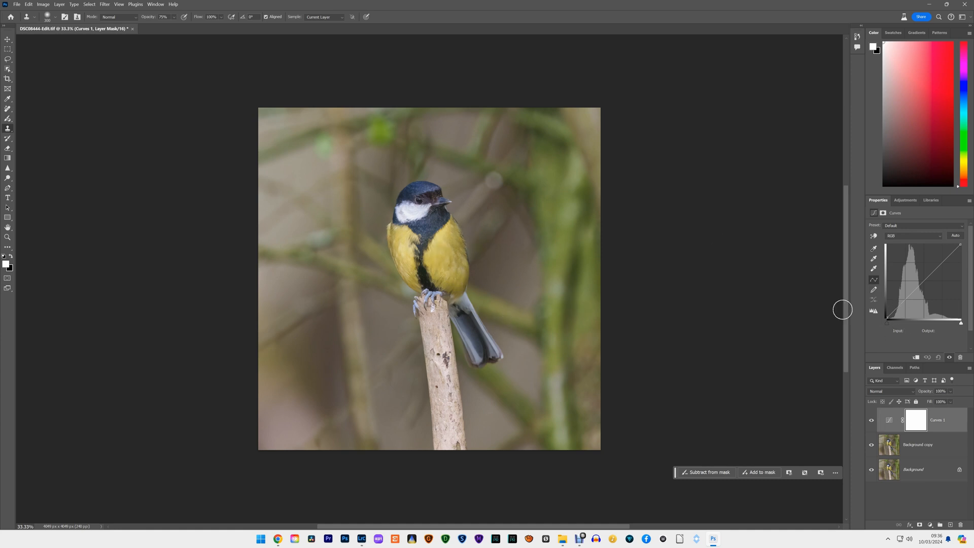
pyautogui.scroll(-1, 906, 321)
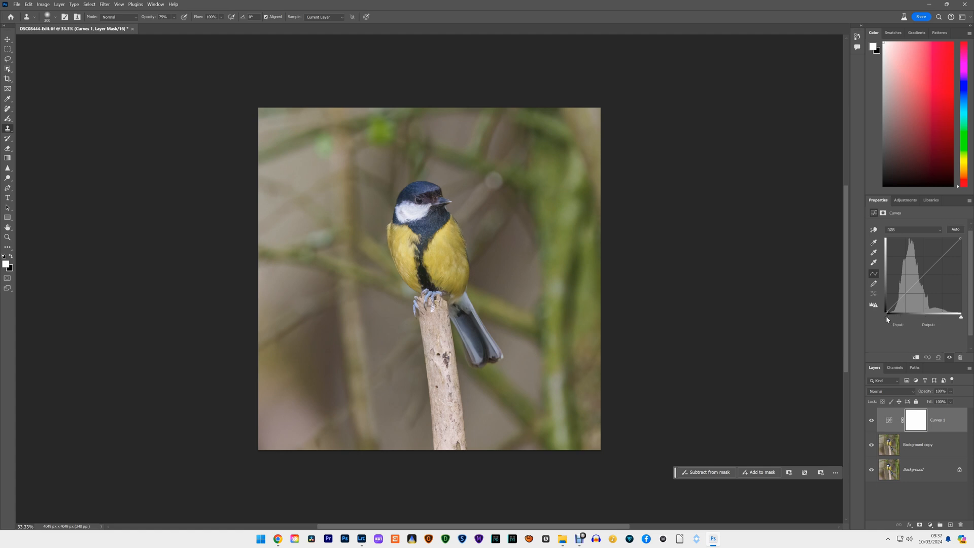
pyautogui.moveTo(886, 317); pyautogui.dragTo(888, 319)
pyautogui.moveTo(960, 318); pyautogui.dragTo(956, 317)
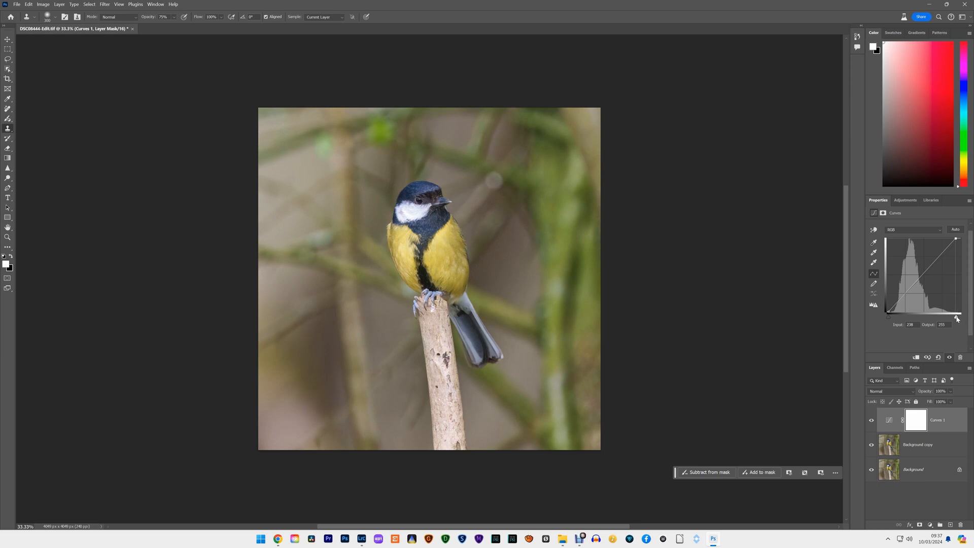
pyautogui.moveTo(957, 318); pyautogui.dragTo(956, 318)
pyautogui.moveTo(956, 238); pyautogui.dragTo(952, 243)
pyautogui.moveTo(951, 316); pyautogui.dragTo(960, 313)
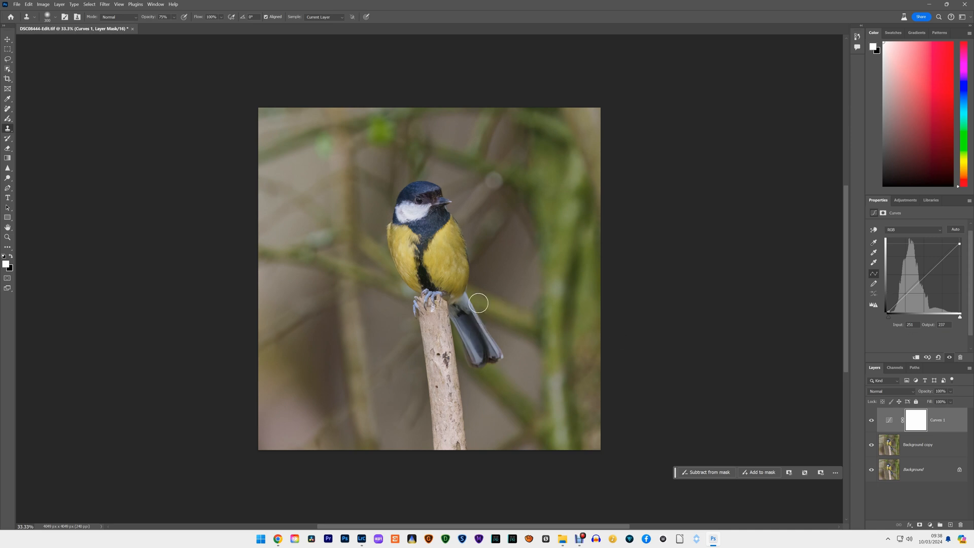
# Flatten the Curves and Background copy layers into the Background and select the Sharpen tool.
pyautogui.rightClick(908, 472)
pyautogui.click(937, 448)
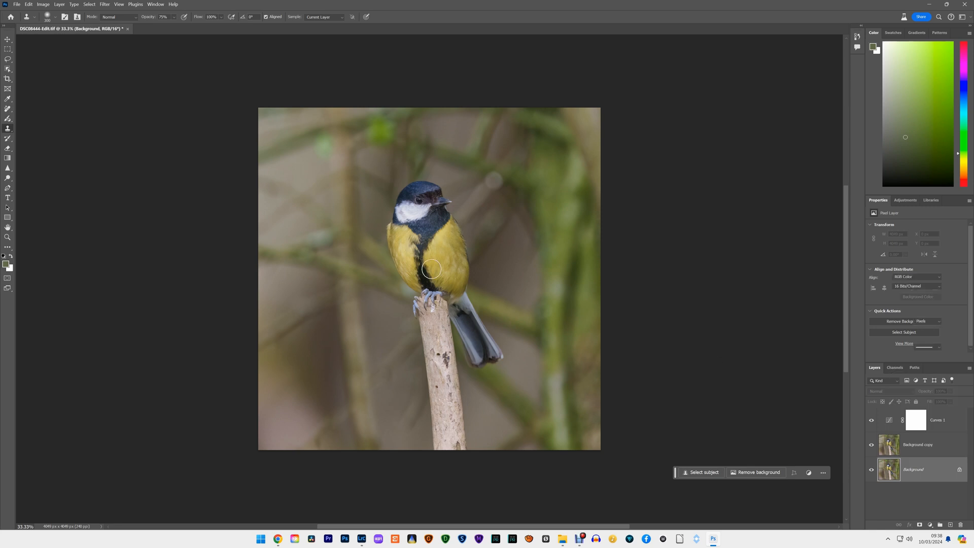
pyautogui.click(8, 169)
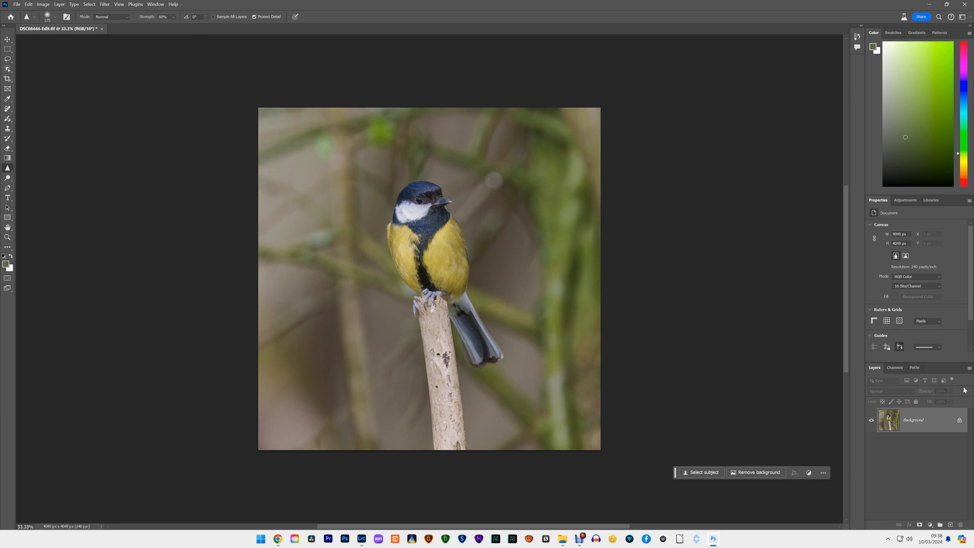
# Save the flattened document and switch back to Lightroom Classic.
pyautogui.click(17, 4)
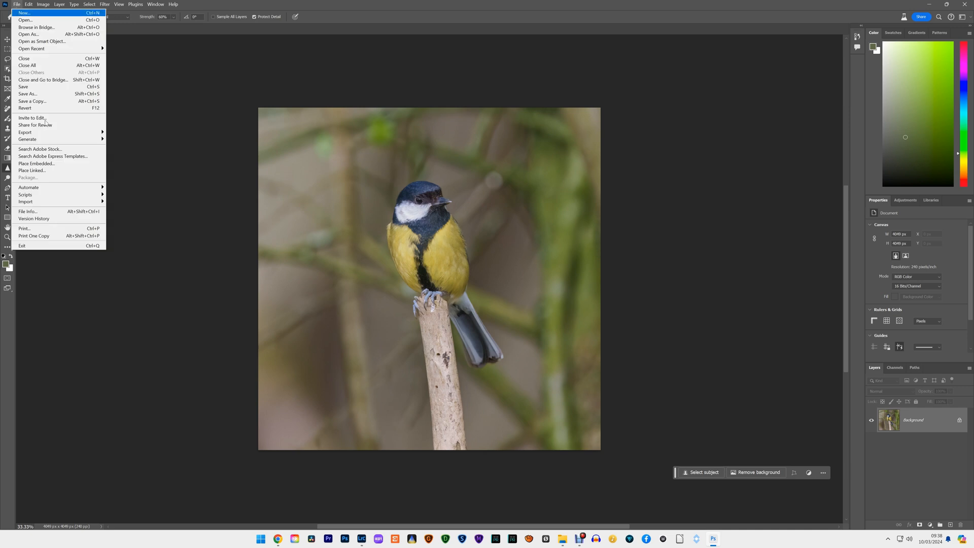
pyautogui.click(54, 90)
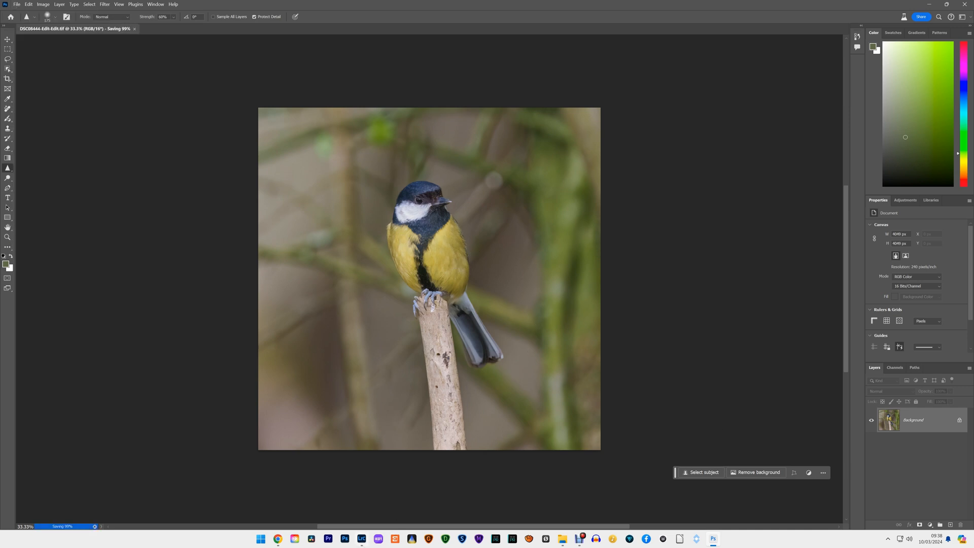
pyautogui.click(363, 543)
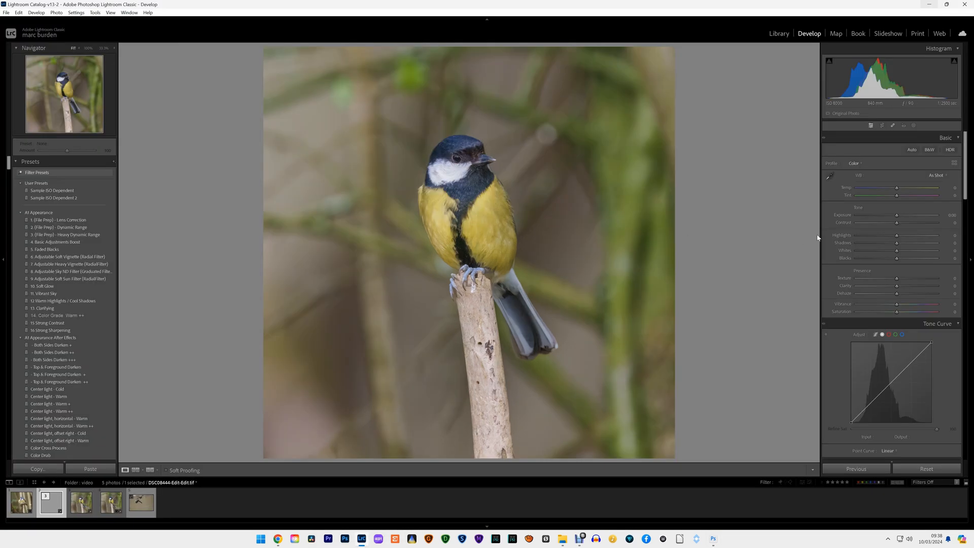
# Reduce the Purple saturation to -100 and the Magenta saturation to about -41 in the HSL adjustments.
pyautogui.scroll(-10, 896, 211)
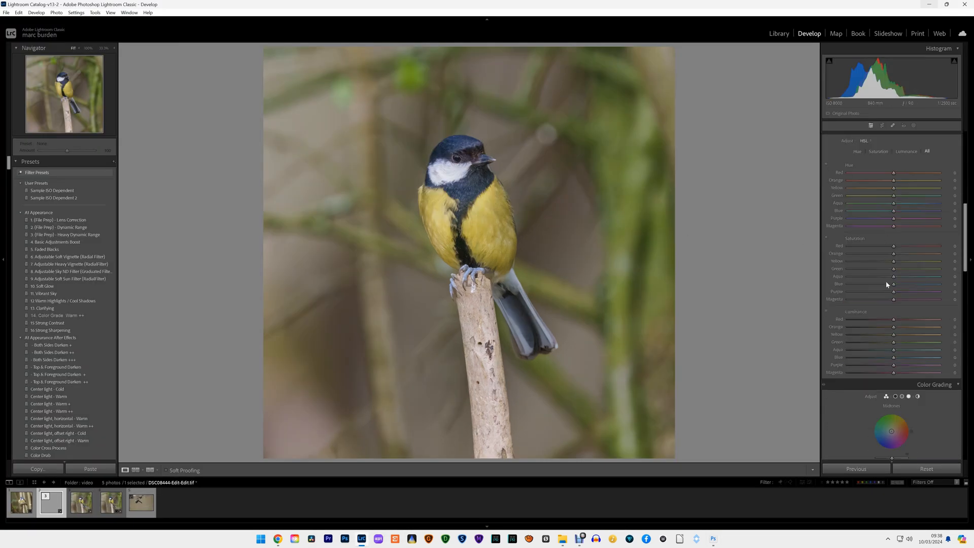
pyautogui.moveTo(895, 212); pyautogui.dragTo(849, 207)
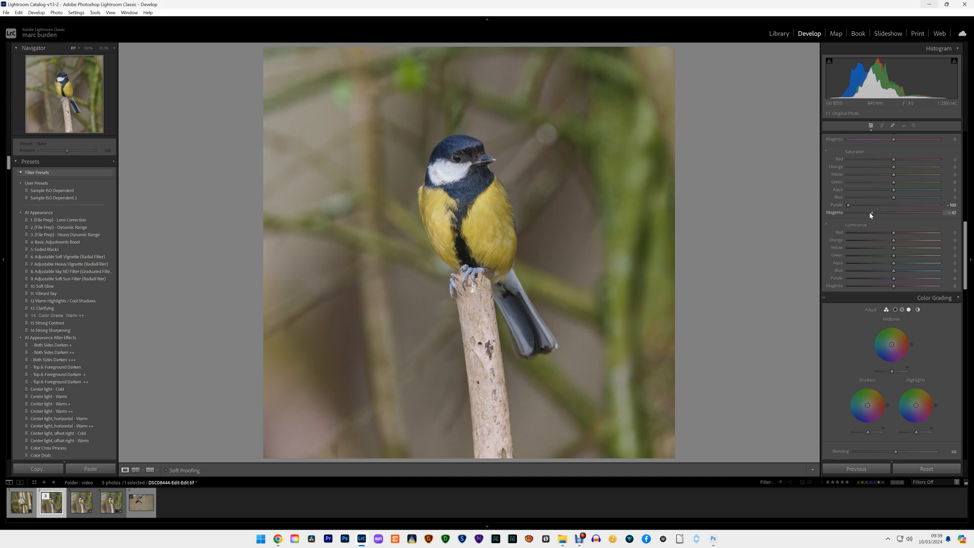
pyautogui.moveTo(869, 212); pyautogui.dragTo(874, 212)
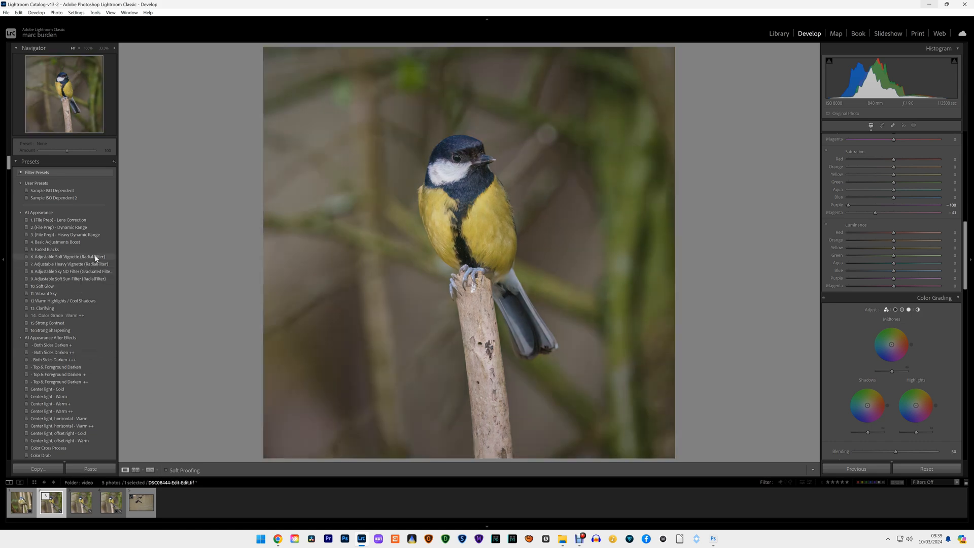
# Apply the Vignette ++ preset to the bird photo and raise its Exposure to about +0.12.
pyautogui.scroll(-10, 84, 279)
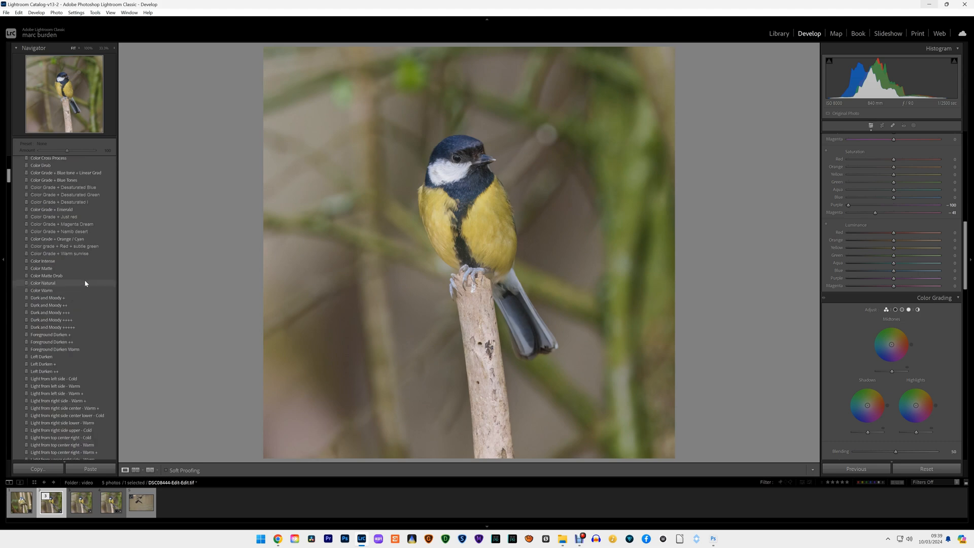
pyautogui.scroll(-10, 85, 283)
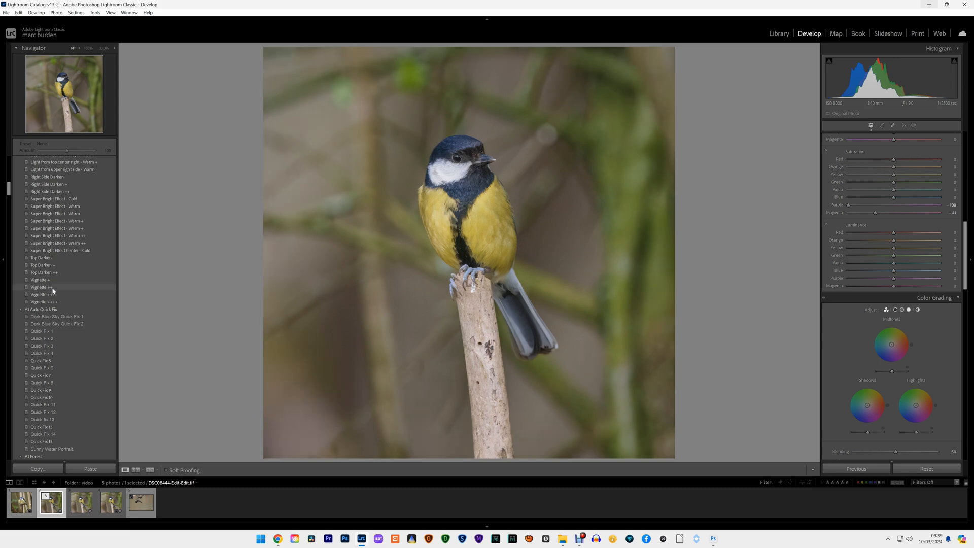
pyautogui.click(54, 290)
pyautogui.scroll(10, 908, 205)
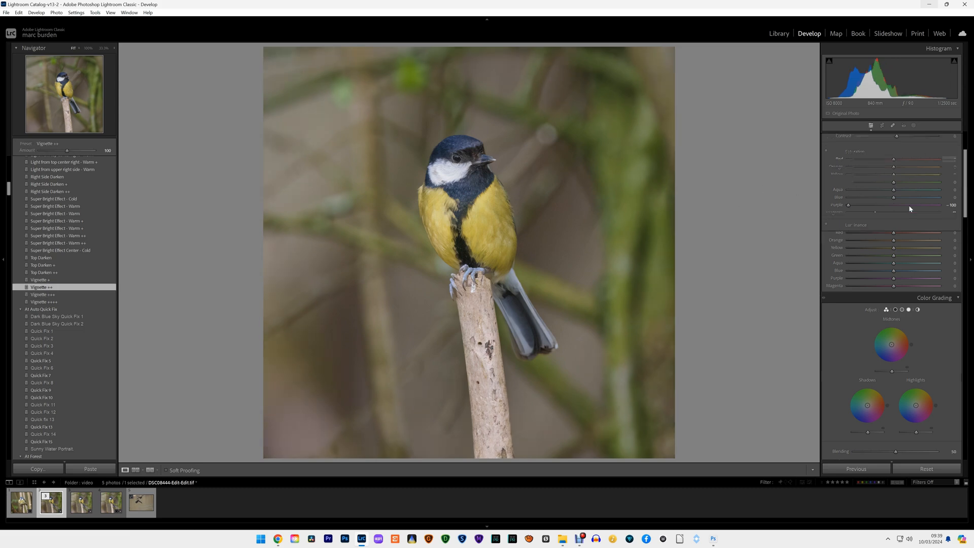
pyautogui.moveTo(896, 215); pyautogui.dragTo(897, 211)
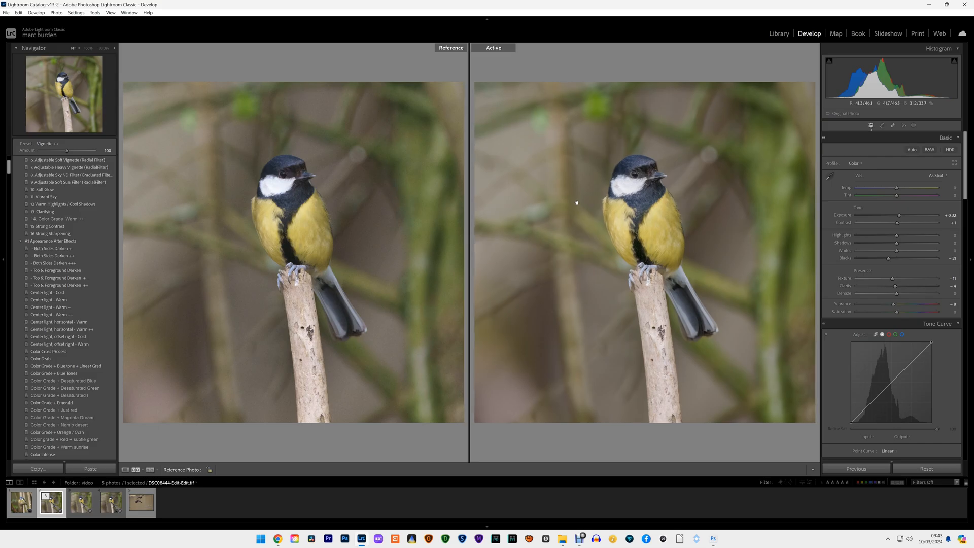
# Leave the reference comparison and examine the edited bird's head, body and background at 100%.
pyautogui.click(127, 470)
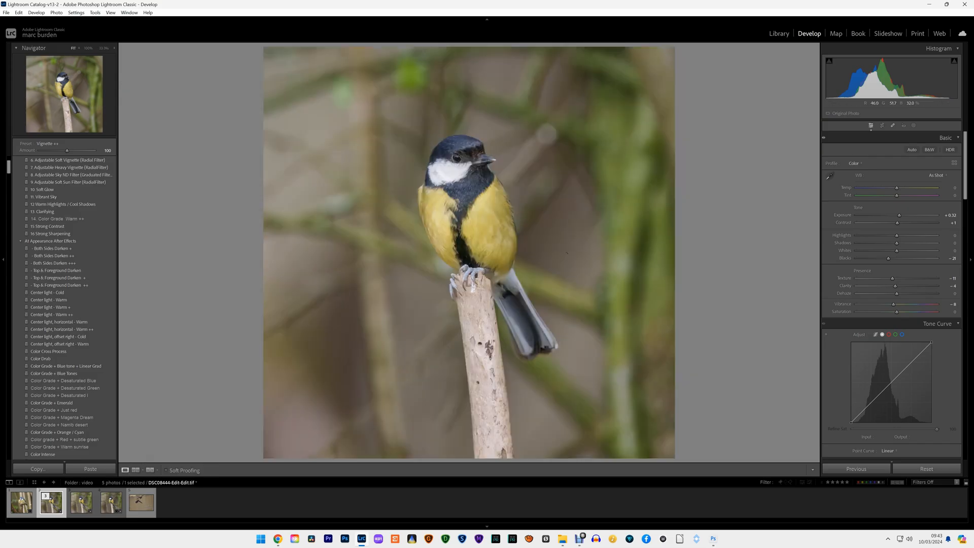
pyautogui.click(506, 156)
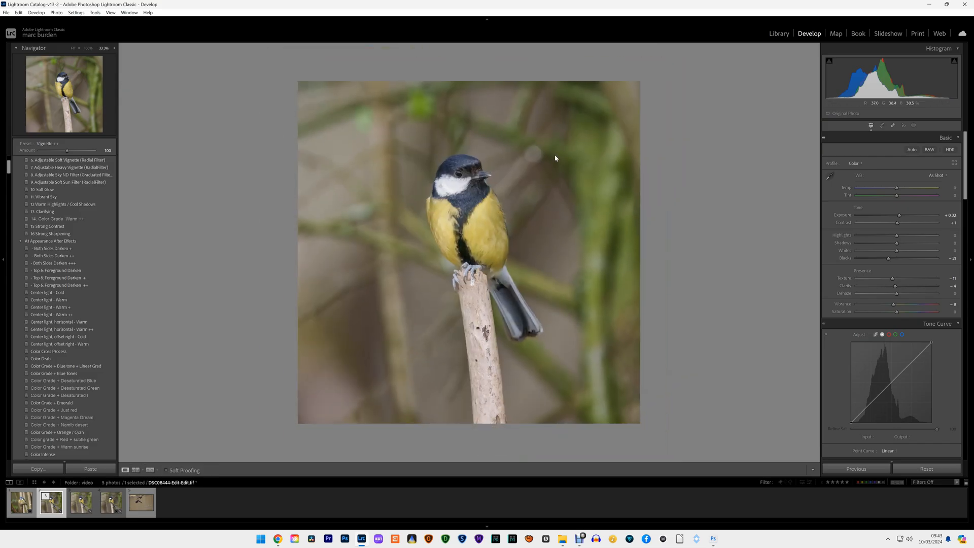
pyautogui.click(107, 15)
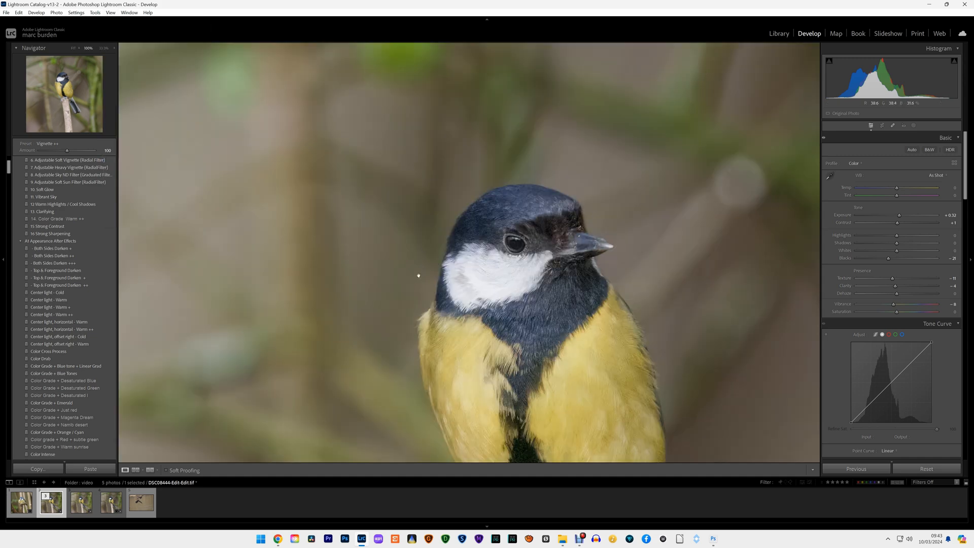
pyautogui.scroll(-10, 430, 260)
pyautogui.scroll(10, 429, 261)
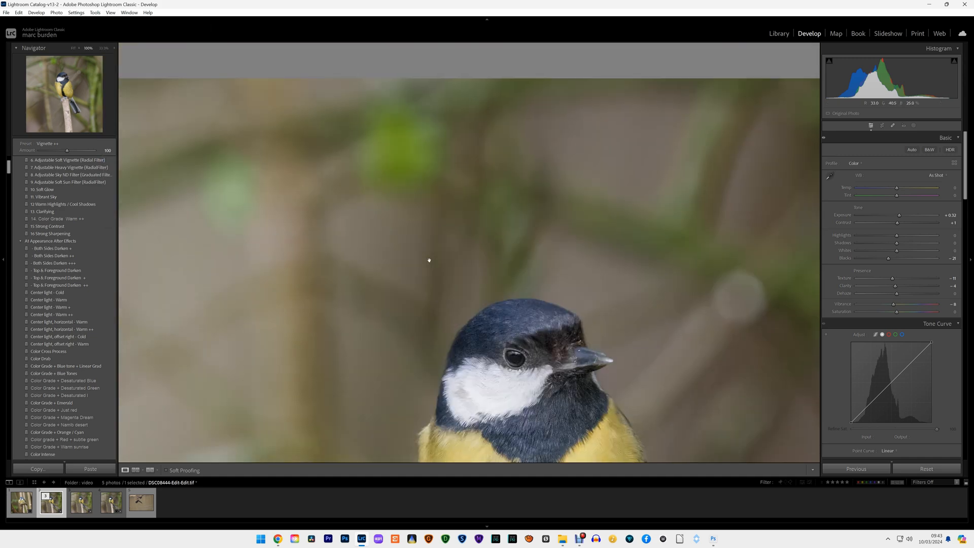
pyautogui.scroll(-4, 429, 260)
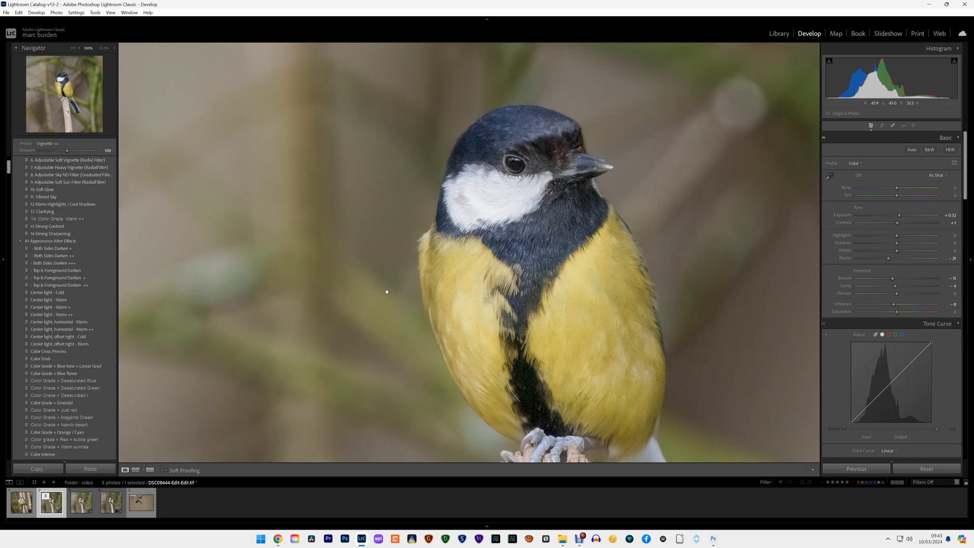
pyautogui.scroll(-6, 427, 298)
pyautogui.scroll(9, 503, 309)
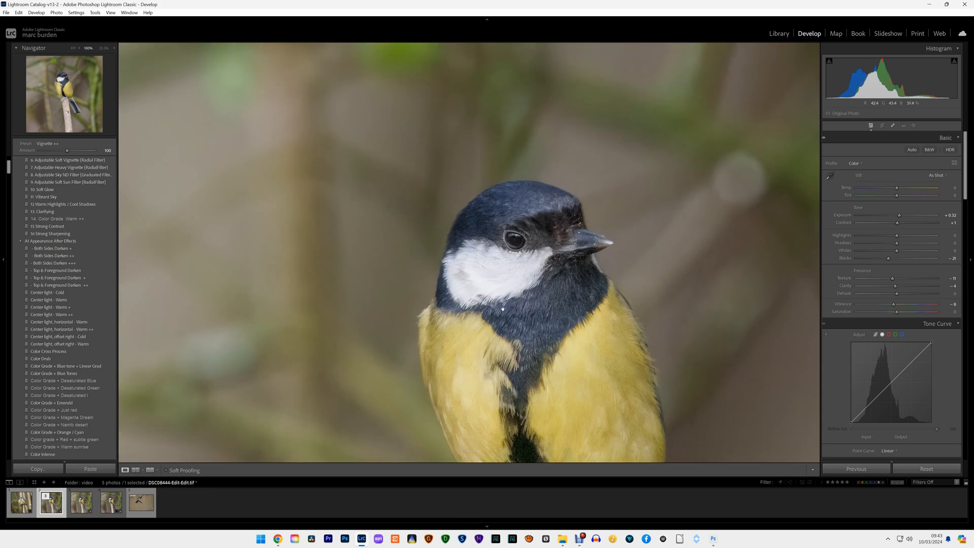
pyautogui.click(366, 259)
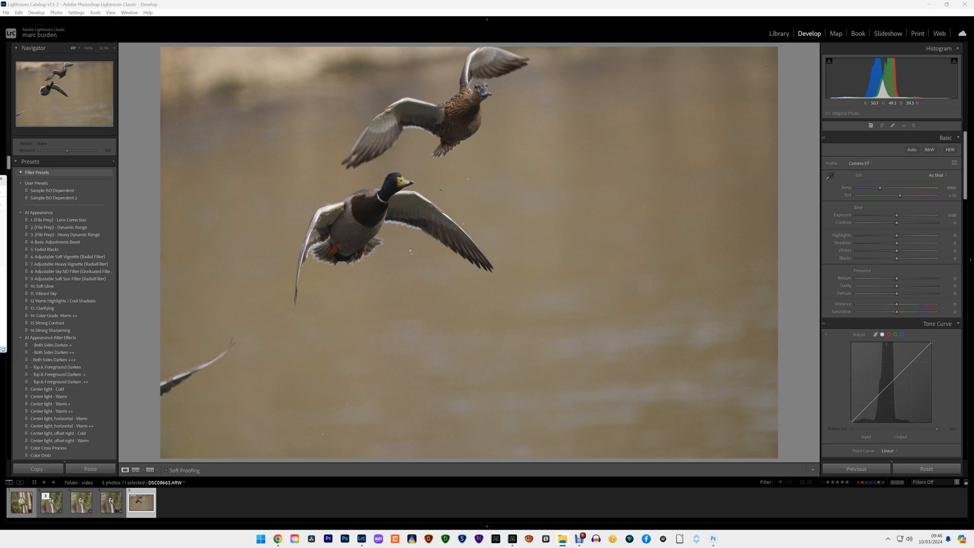
# Switch to DxO PureRAW 3, add the duck photo DSC08663.ARW to the Lightbox and maximize the window.
pyautogui.moveTo(511, 547); pyautogui.dragTo(408, 23)
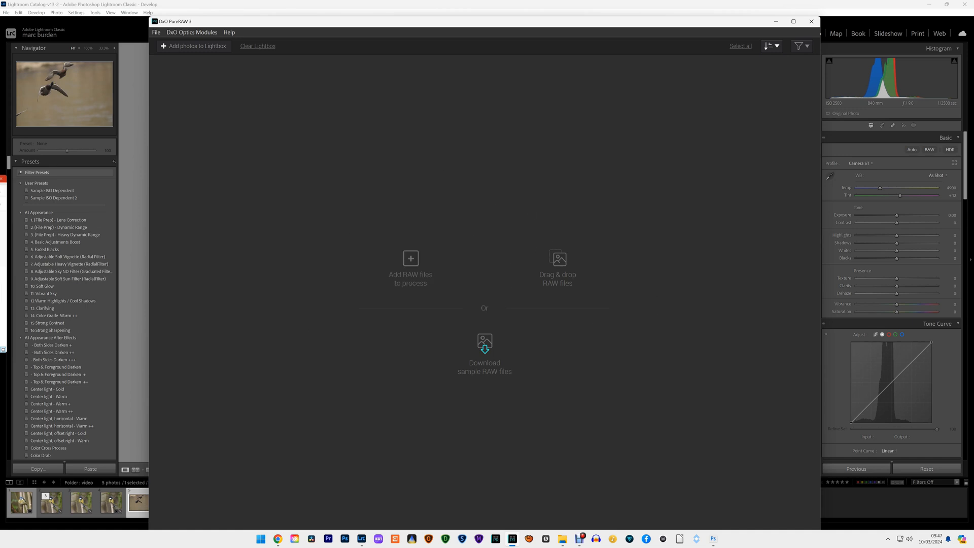
pyautogui.moveTo(3, 238); pyautogui.dragTo(452, 263)
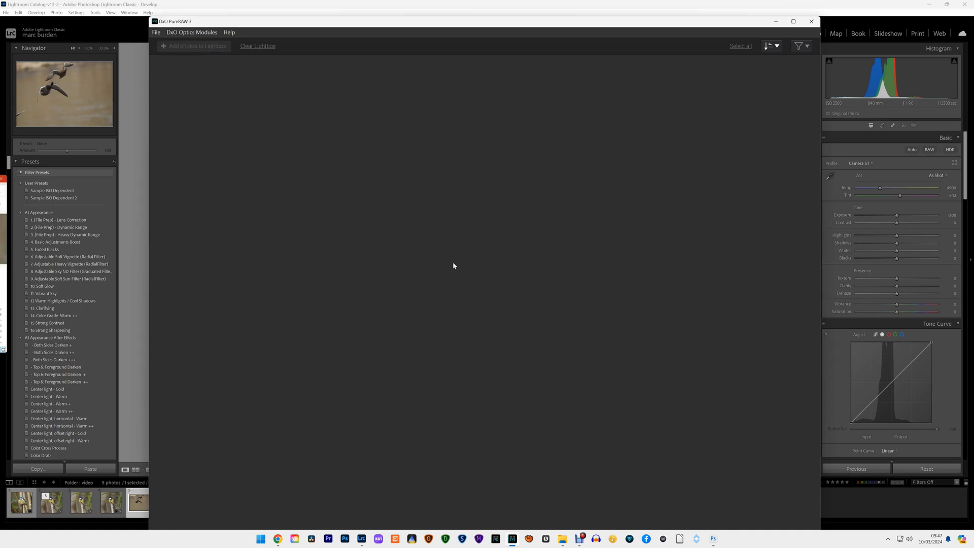
pyautogui.click(614, 412)
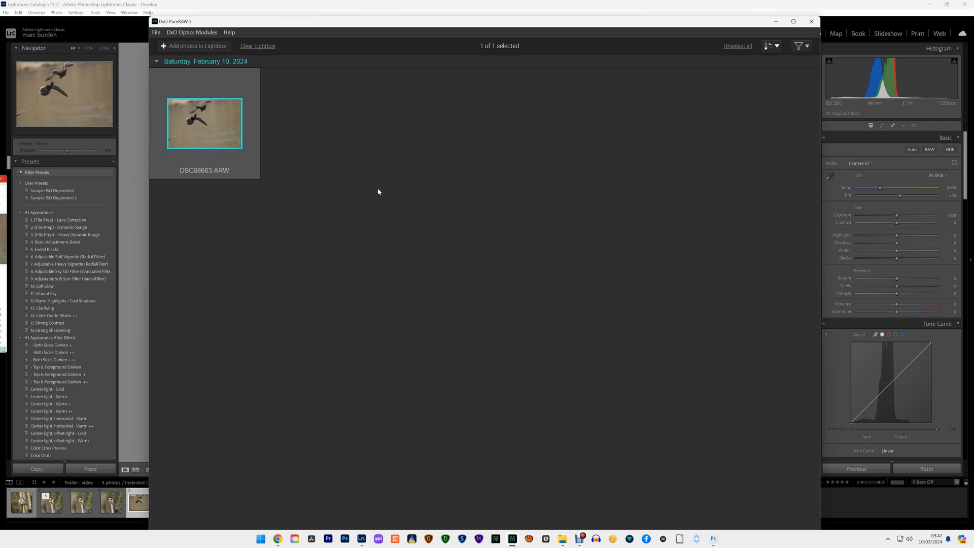
pyautogui.moveTo(490, 21); pyautogui.dragTo(492, 4)
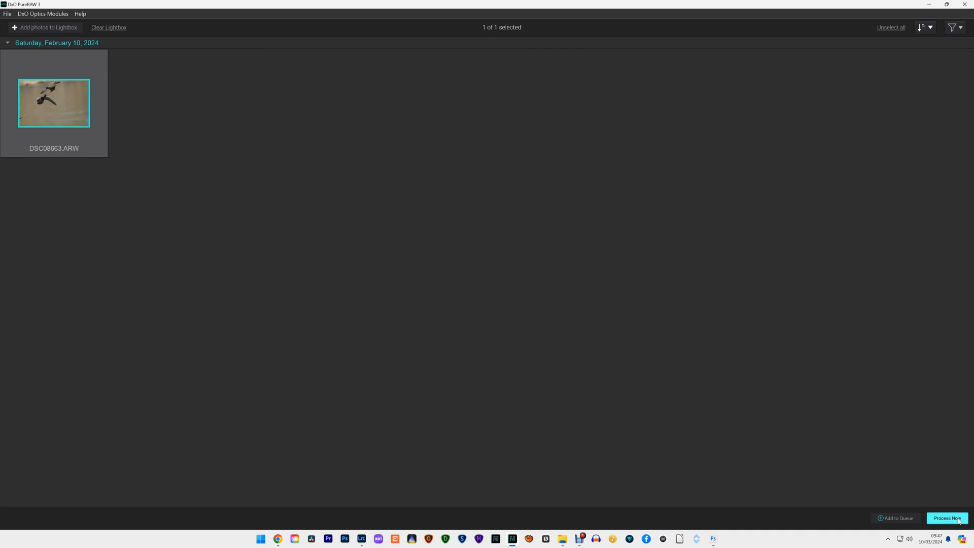
# Process the duck photo with DeepPRIME denoising and Standard lens softness correction.
pyautogui.click(947, 518)
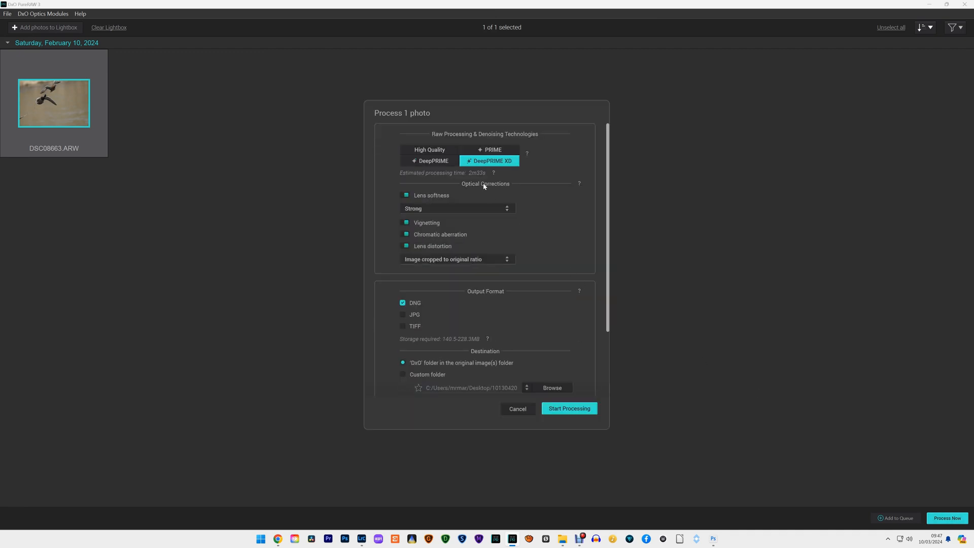
pyautogui.click(443, 162)
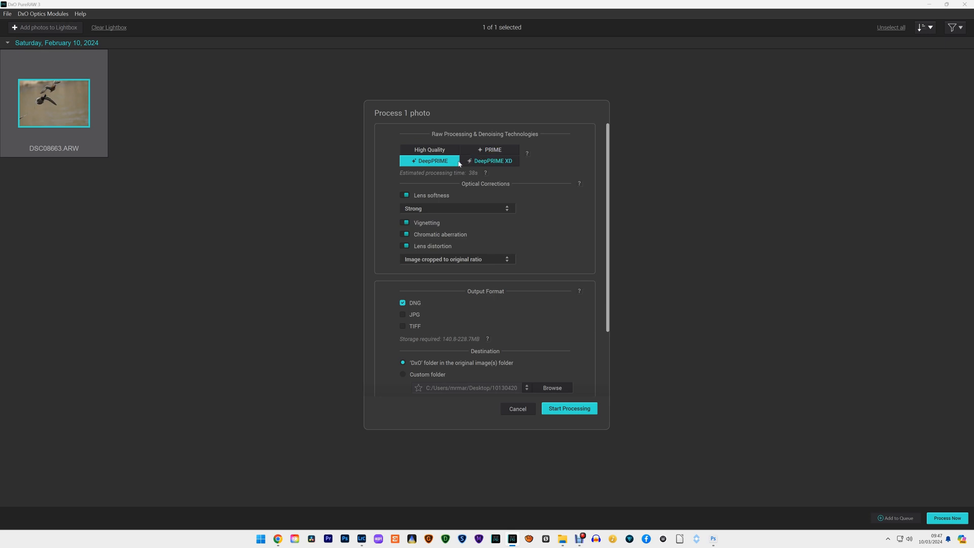
pyautogui.click(487, 209)
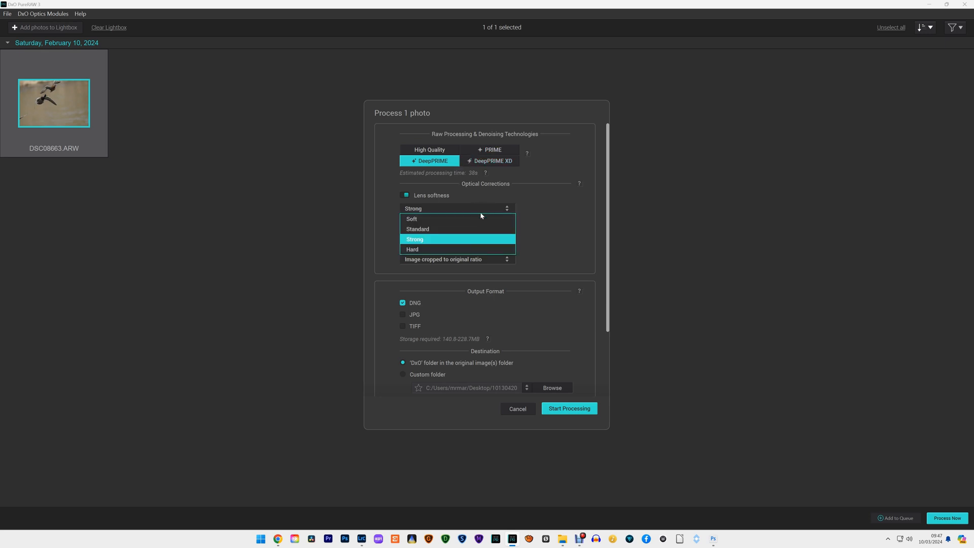
pyautogui.click(469, 231)
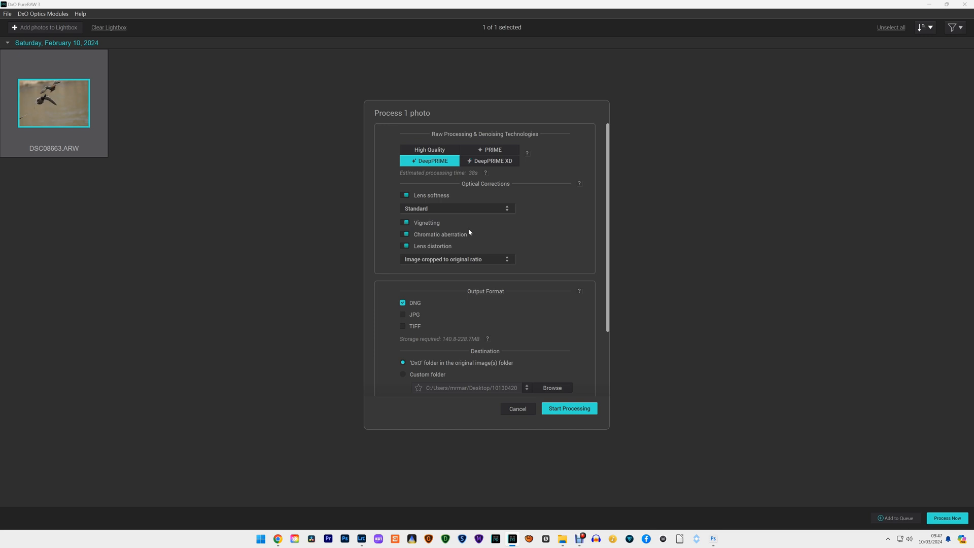
pyautogui.click(574, 410)
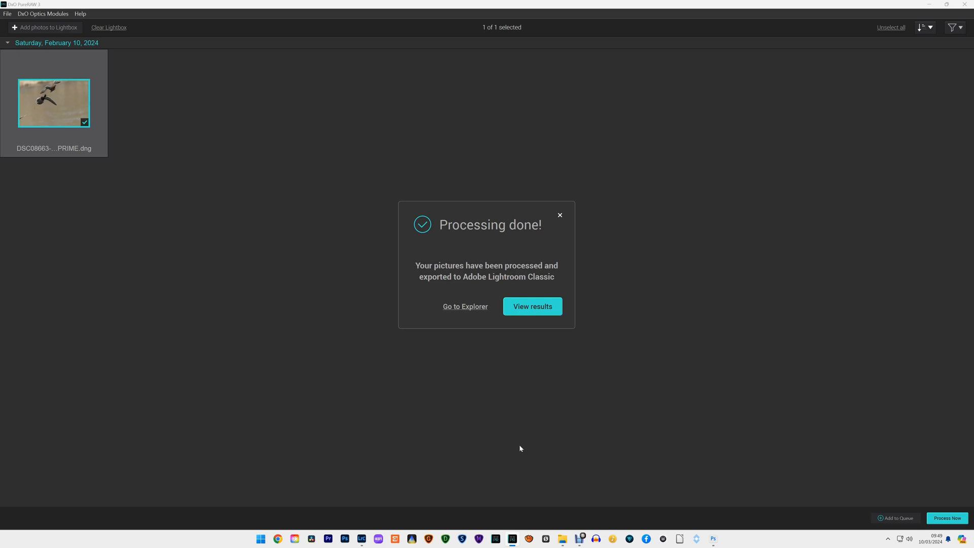
# Switch to Lightroom Classic, import the DeepPRIME duck DNG from the DxO folder without moving it, and check it at 100%.
pyautogui.click(361, 538)
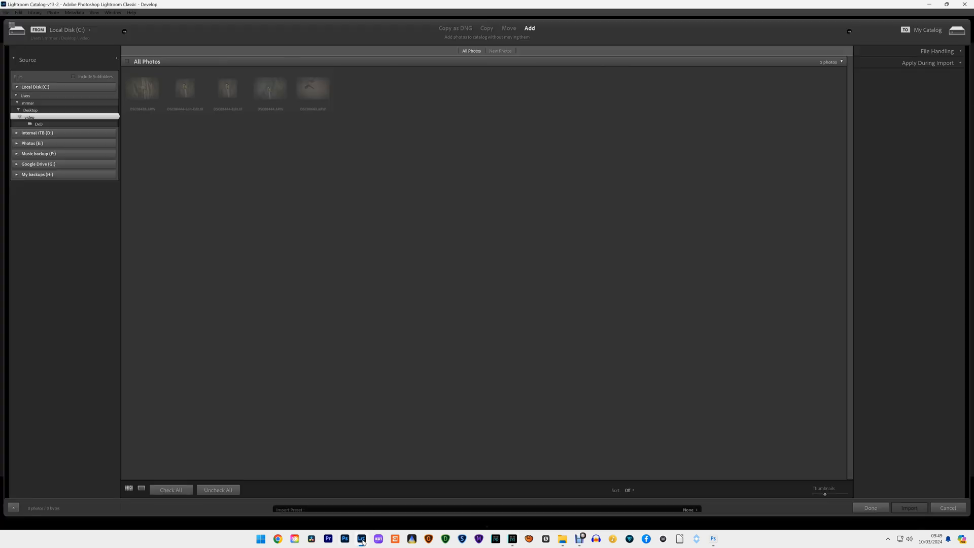
pyautogui.rightClick(39, 125)
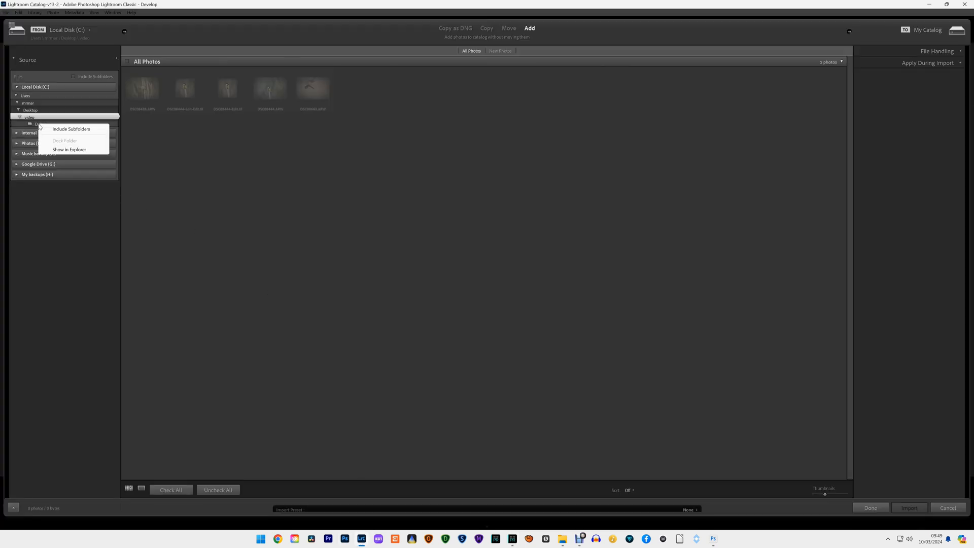
pyautogui.click(39, 124)
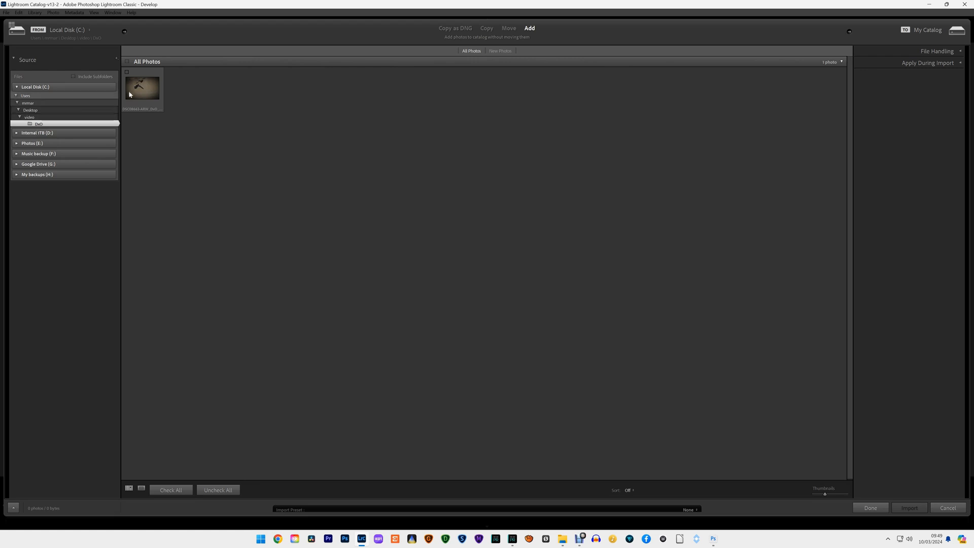
pyautogui.click(128, 72)
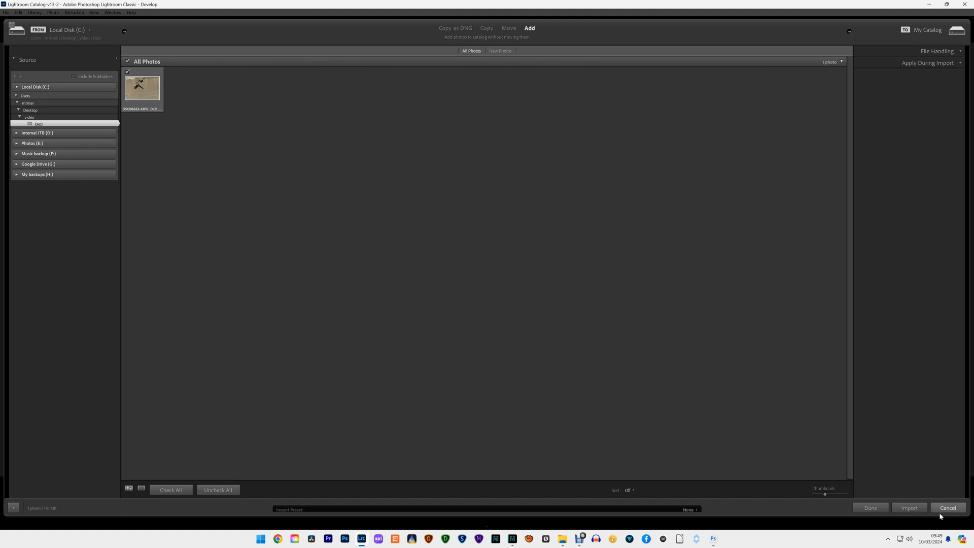
pyautogui.click(913, 508)
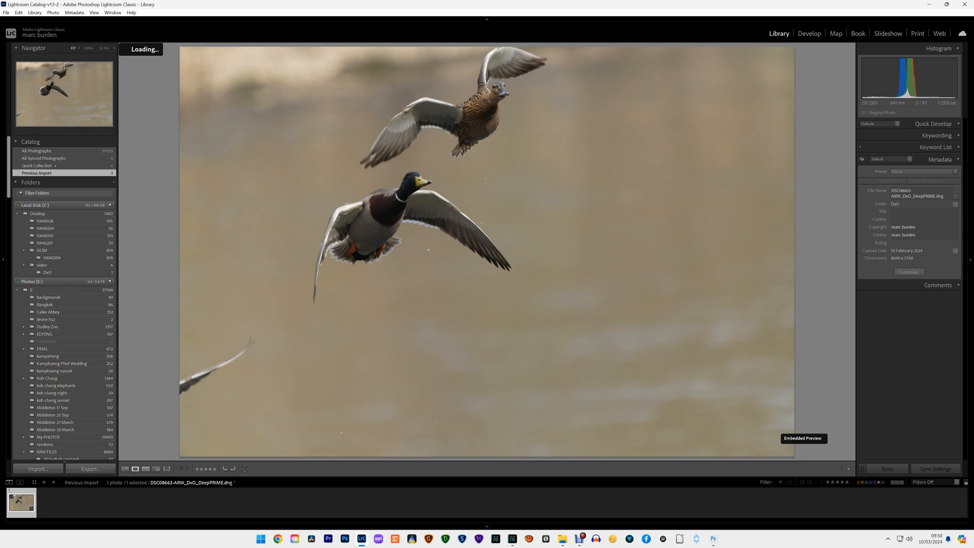
pyautogui.press('z')
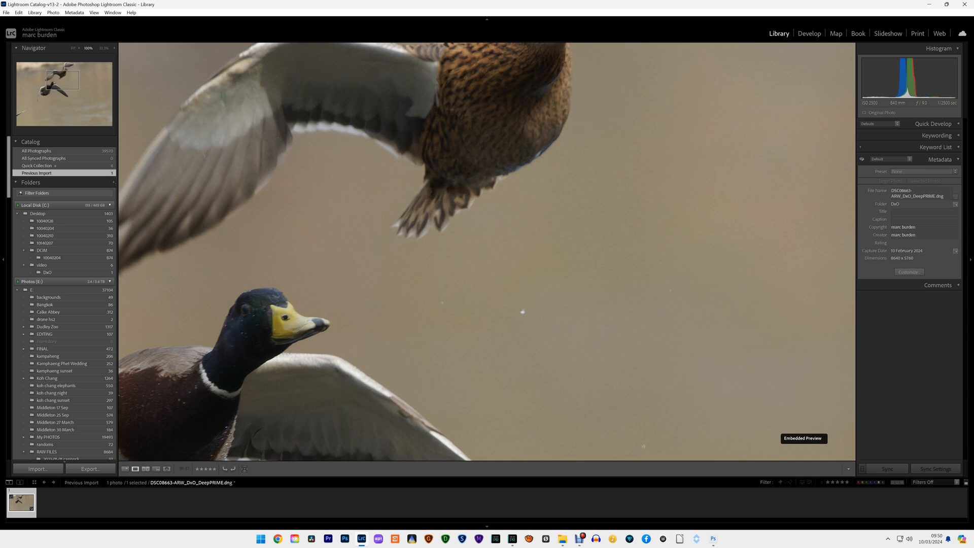
pyautogui.press('z')
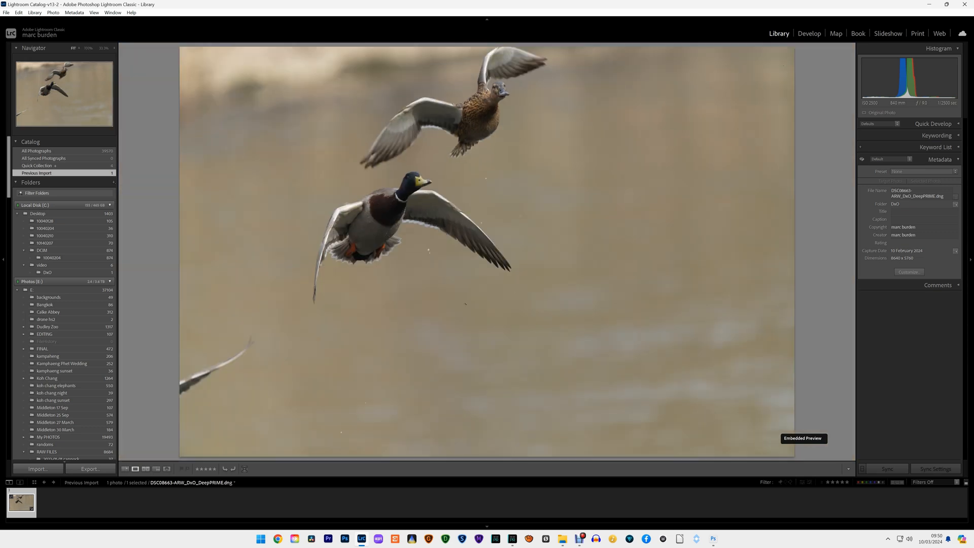
# Crop the duck photo tighter around the two birds at the original aspect ratio, cutting off the stray wing at the lower left.
pyautogui.click(808, 34)
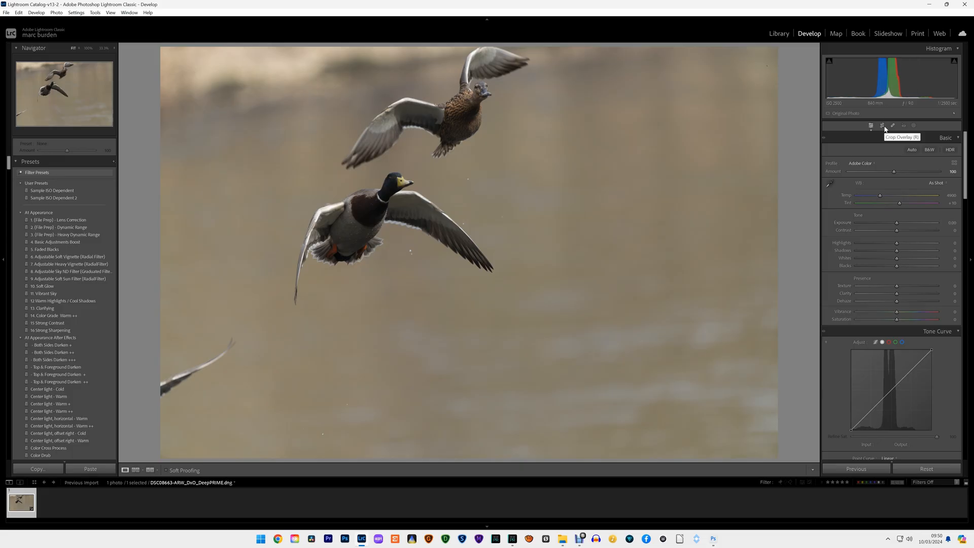
pyautogui.click(883, 126)
pyautogui.rightClick(728, 313)
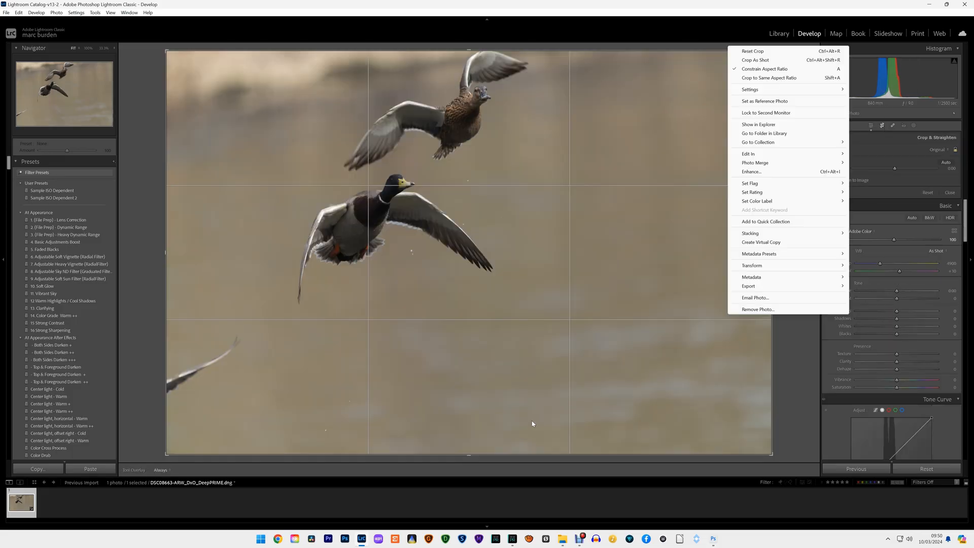
pyautogui.click(467, 456)
pyautogui.moveTo(469, 454); pyautogui.dragTo(486, 394)
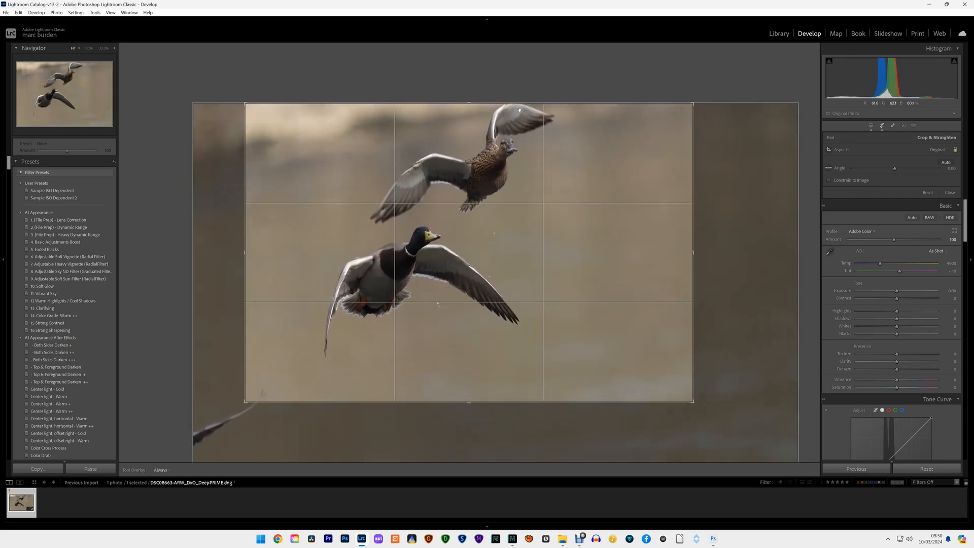
pyautogui.click(871, 126)
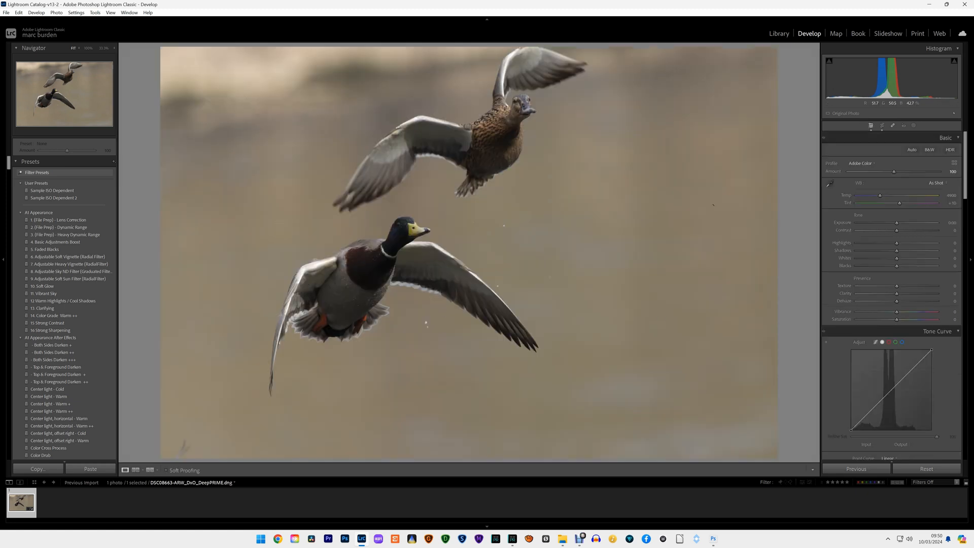
# Raise the duck photo's Exposure to about +0.19 and Shadows to about +42, and open it for editing in Adobe Photoshop 2024.
pyautogui.moveTo(896, 224); pyautogui.dragTo(914, 252)
pyautogui.rightClick(470, 185)
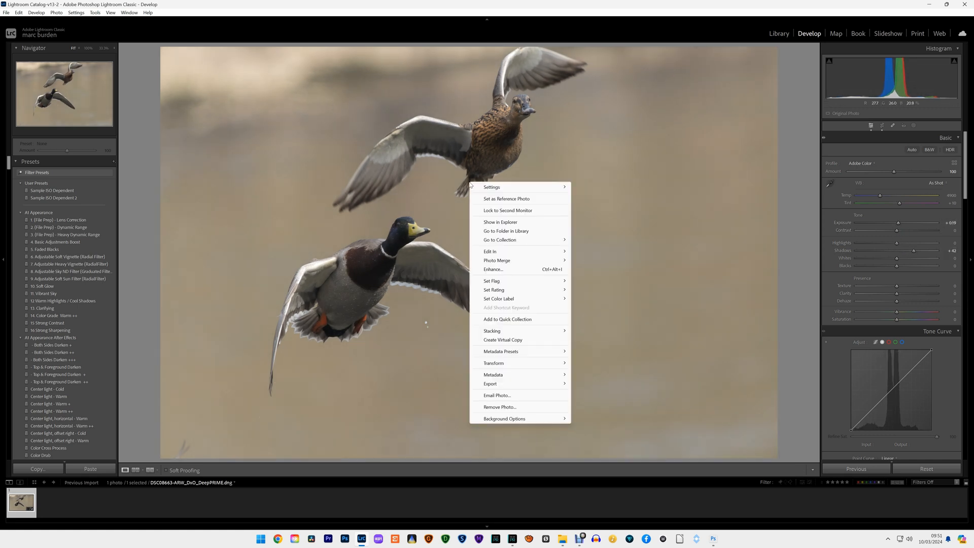
pyautogui.moveTo(484, 253)
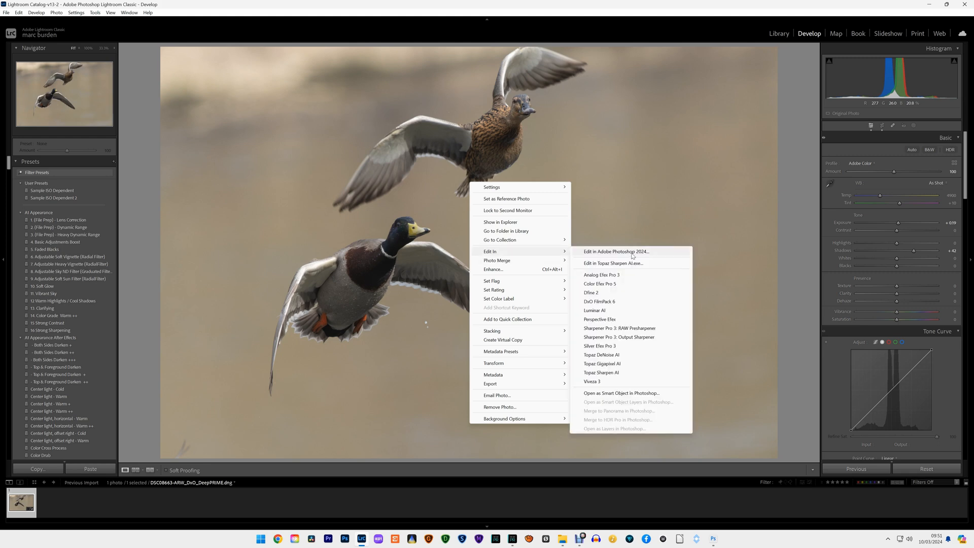
pyautogui.click(632, 252)
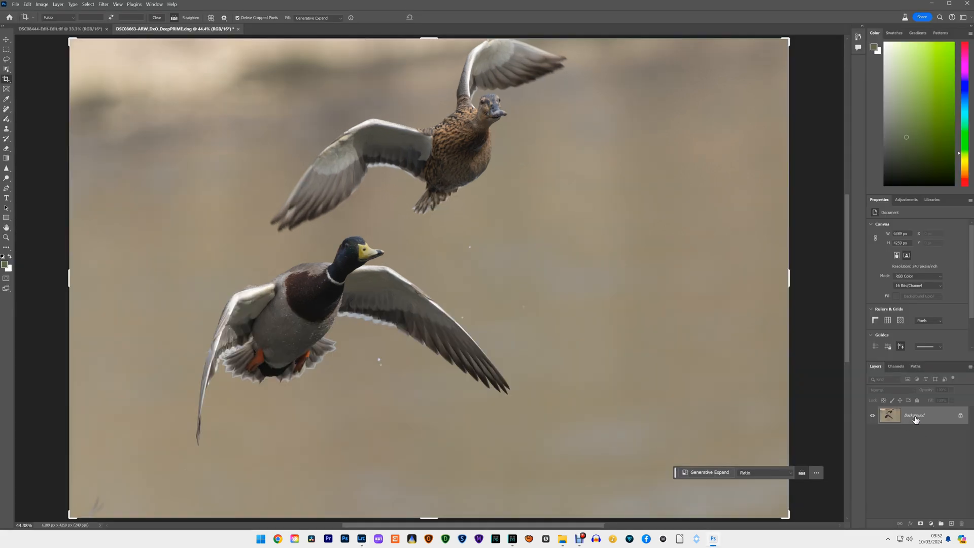
# Duplicate the Background layer of the duck photo as Background copy.
pyautogui.rightClick(887, 415)
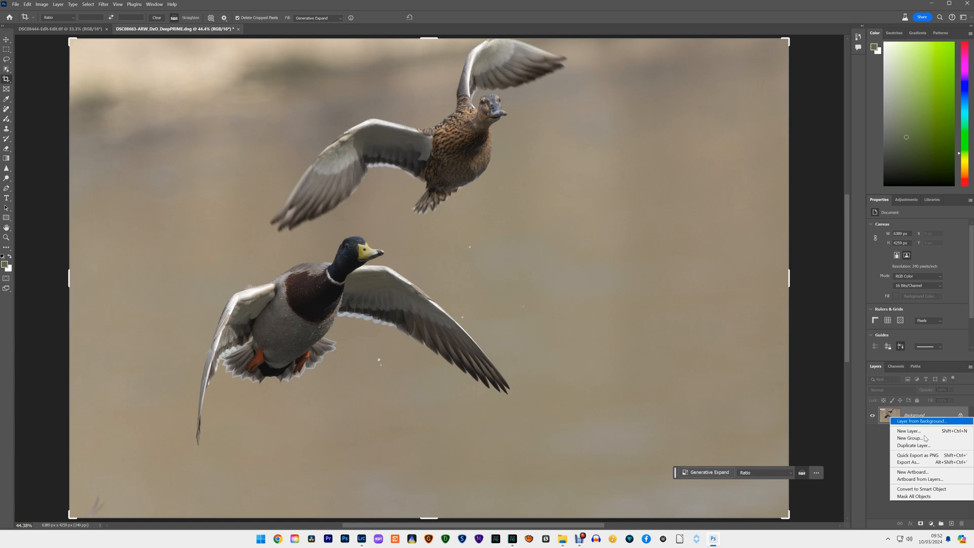
pyautogui.click(913, 445)
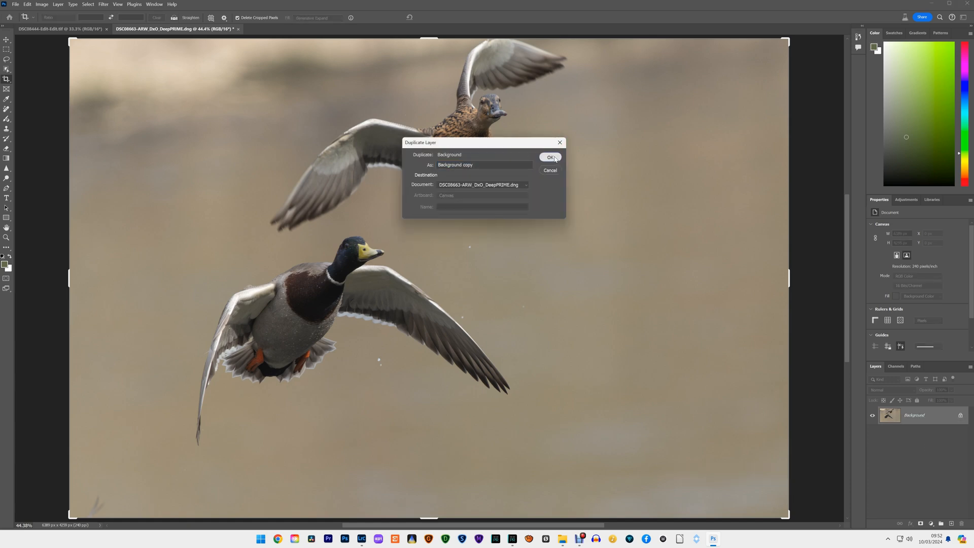
pyautogui.click(550, 157)
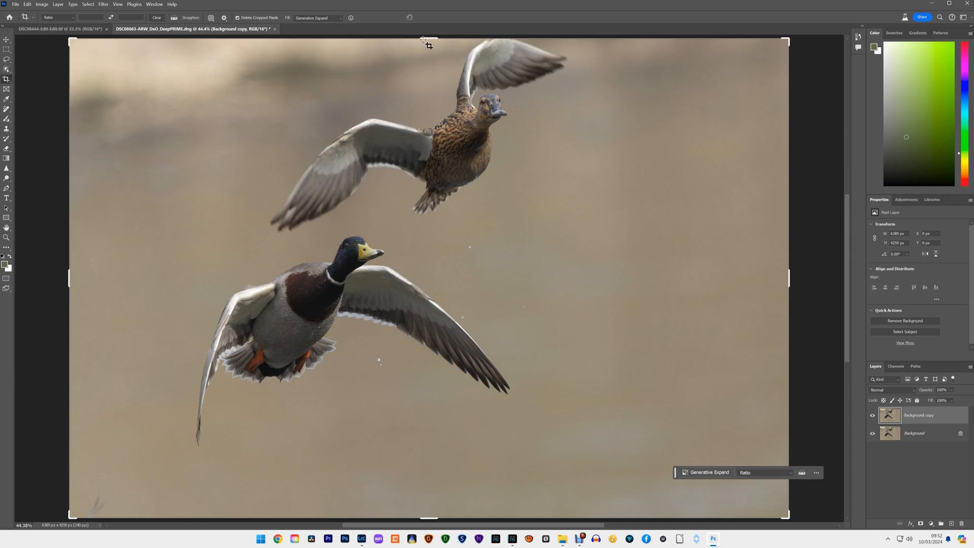
# Extend the canvas above the ducks and slightly on the right side, and fill the new areas with Generative Expand without a prompt.
pyautogui.moveTo(427, 38); pyautogui.dragTo(424, 38)
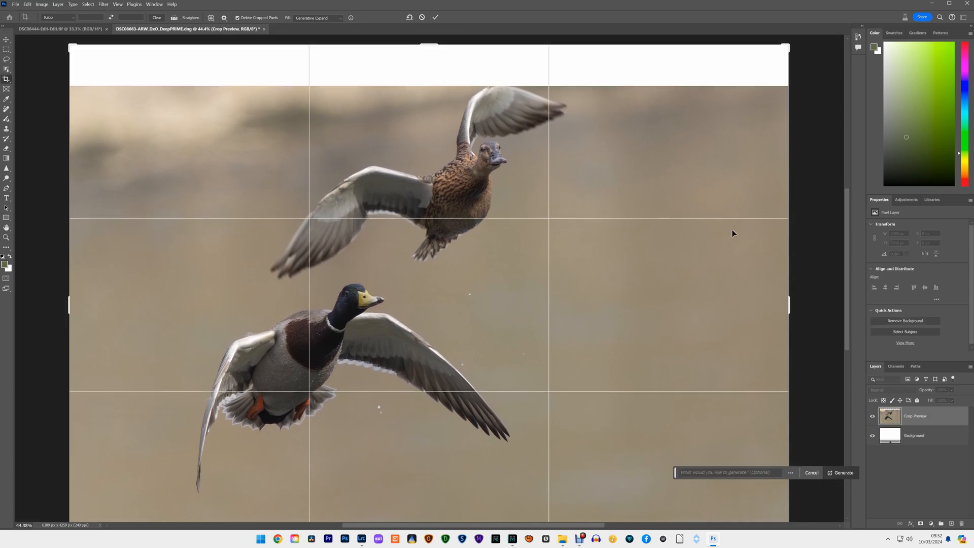
pyautogui.moveTo(788, 303); pyautogui.dragTo(799, 305)
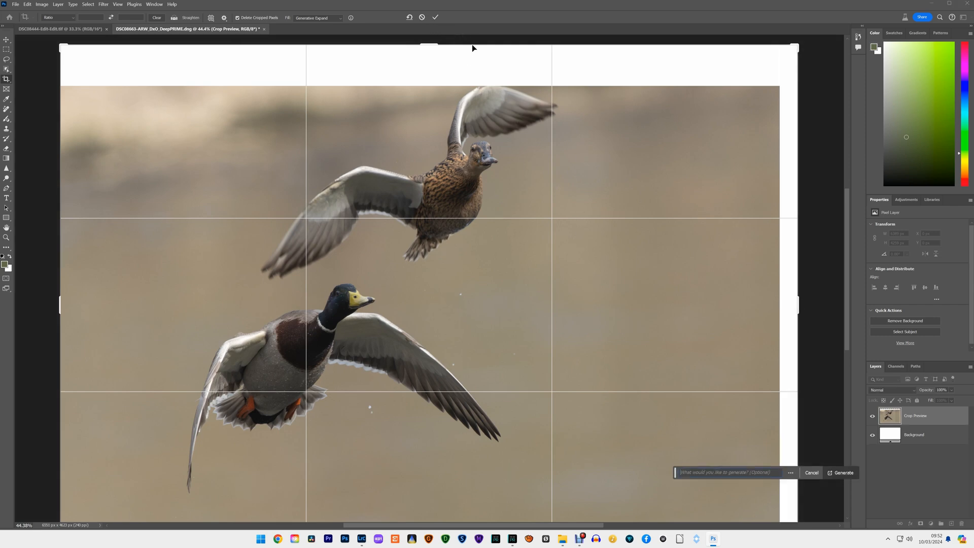
pyautogui.click(844, 473)
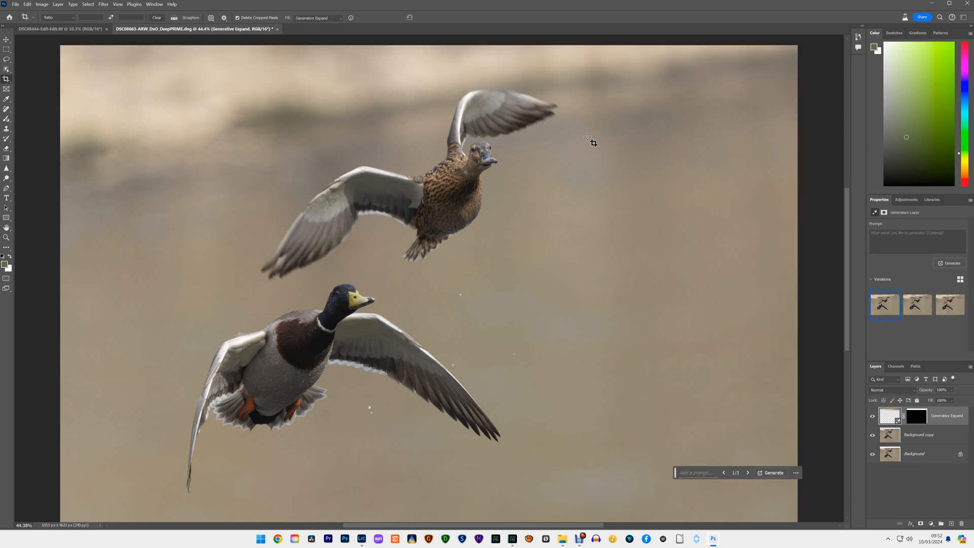
# Compare the three Generative Expand variations of the background and keep the first one.
pyautogui.click(919, 303)
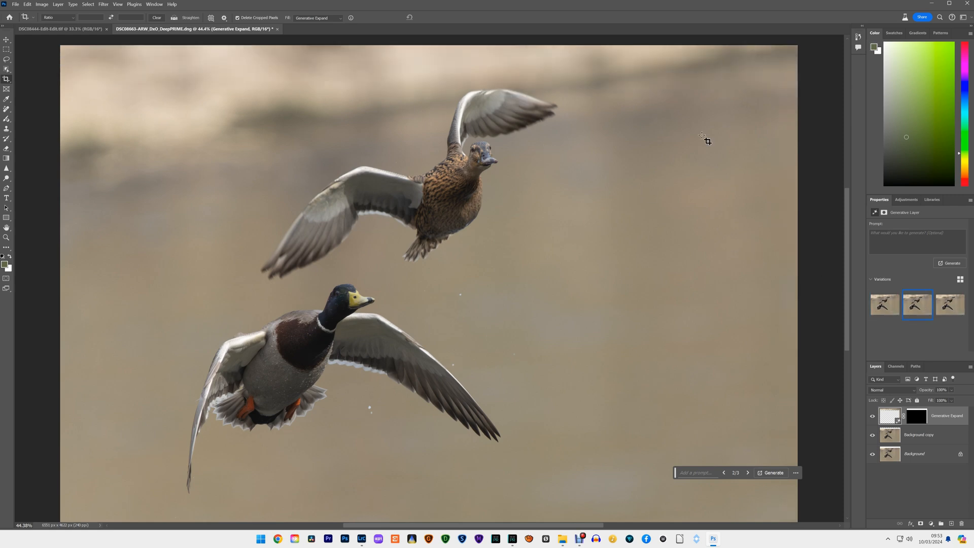
pyautogui.click(951, 304)
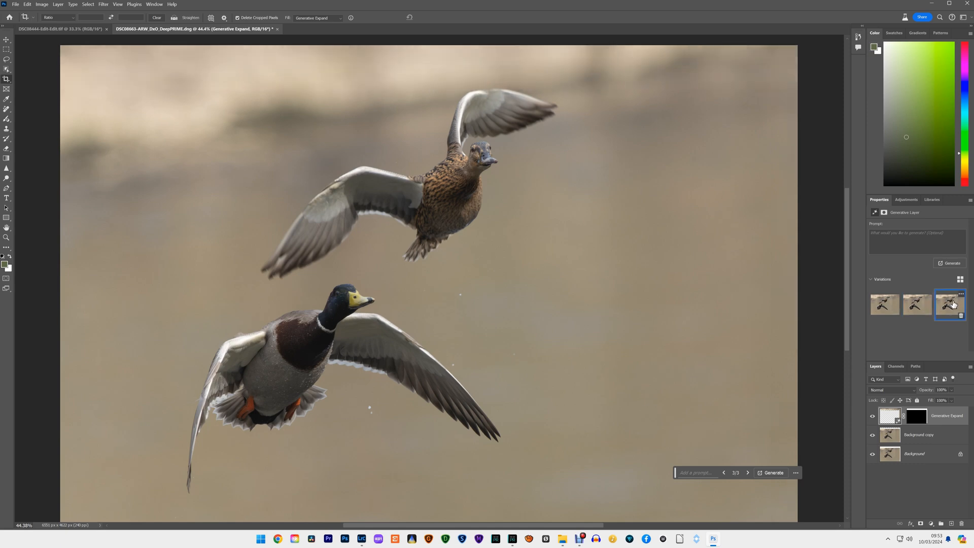
pyautogui.click(886, 306)
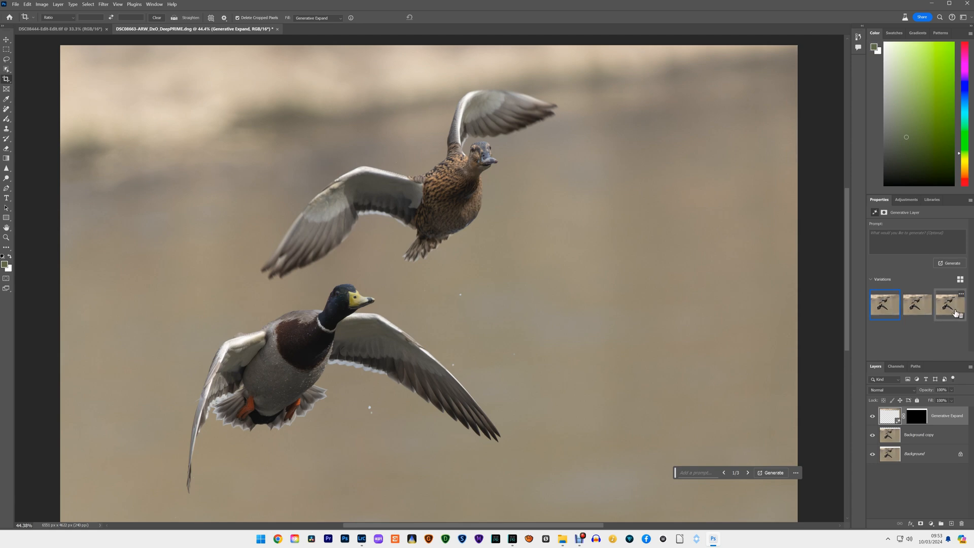
pyautogui.click(952, 307)
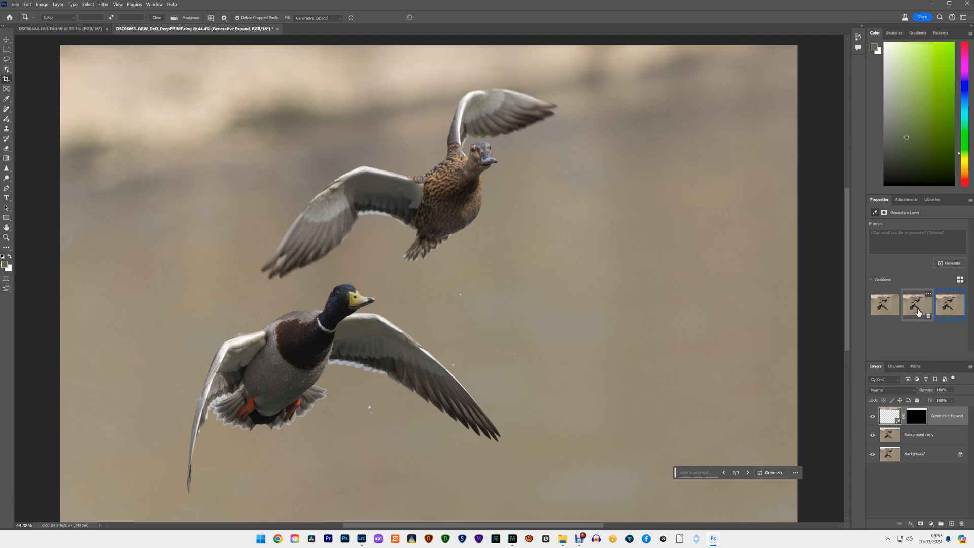
pyautogui.click(885, 310)
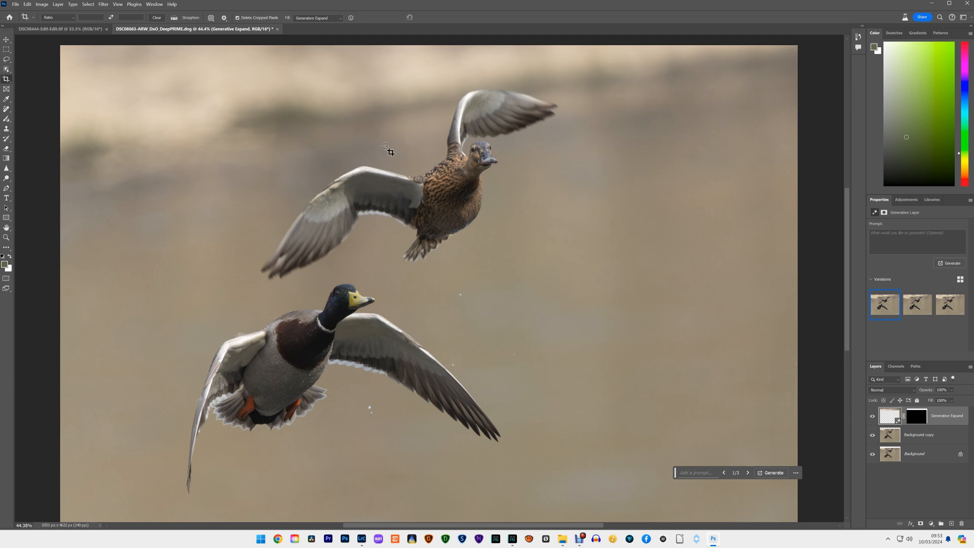
# Flatten the image and add a Curves adjustment layer that brightens the photo by moving the white point inward.
pyautogui.rightClick(917, 454)
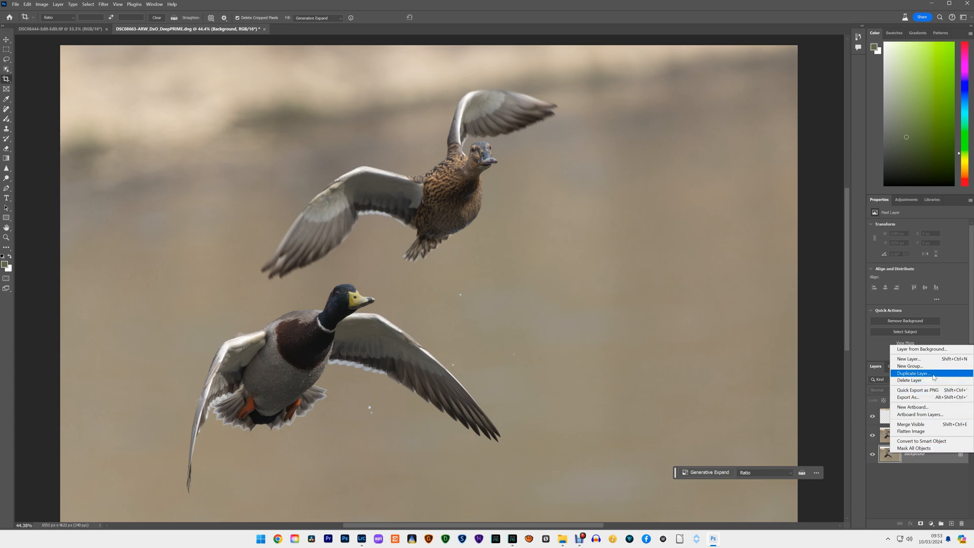
pyautogui.click(938, 431)
pyautogui.click(931, 524)
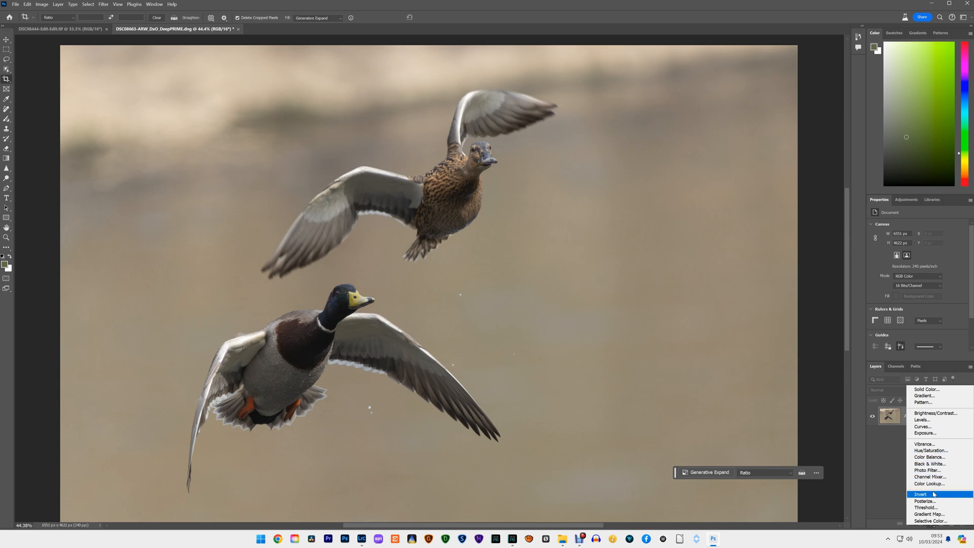
pyautogui.click(924, 427)
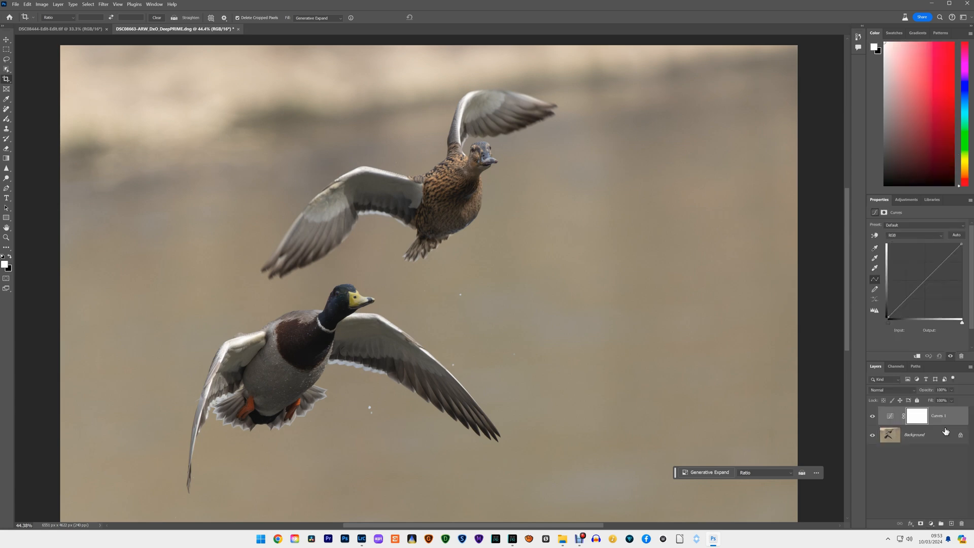
pyautogui.click(887, 321)
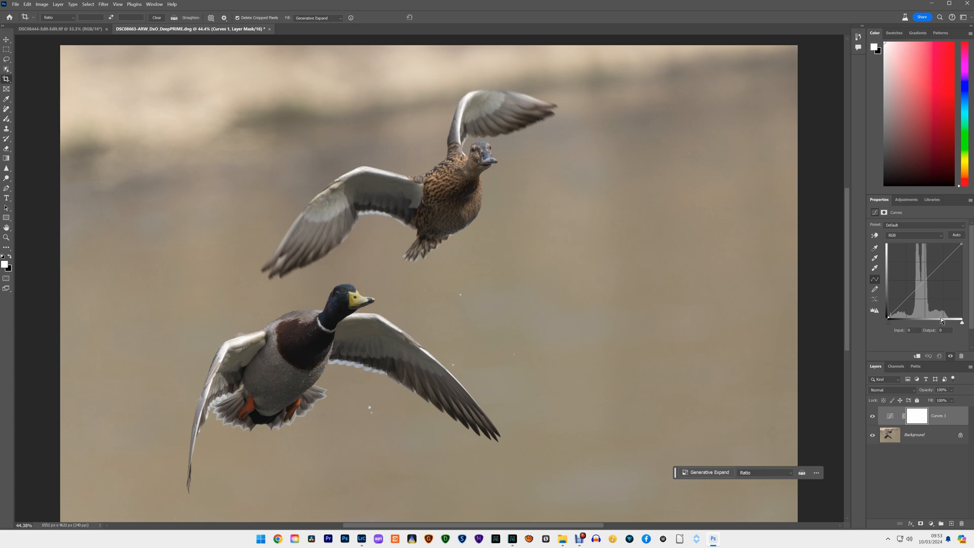
pyautogui.moveTo(963, 323); pyautogui.dragTo(954, 322)
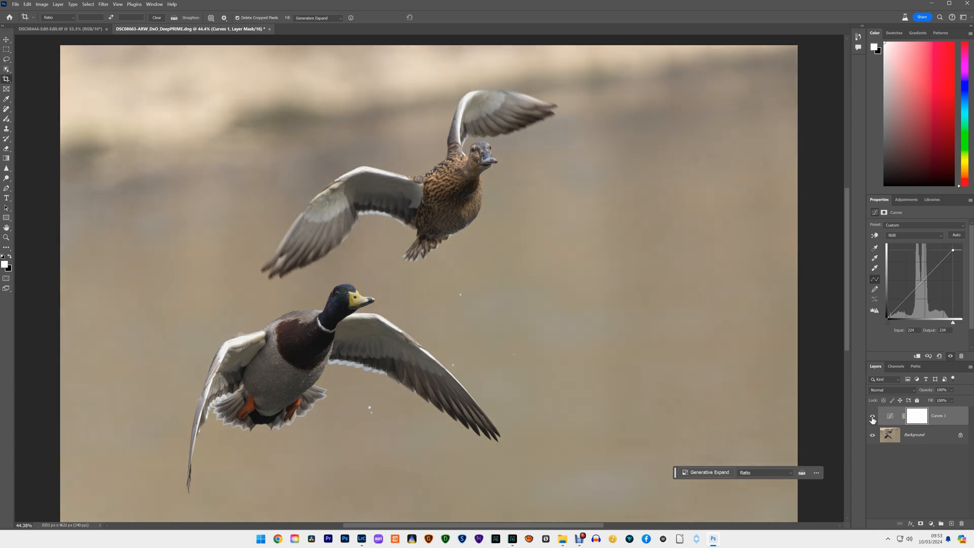
# Compare the photo with and without the Curves adjustment, and save the edit back to Lightroom Classic.
pyautogui.click(872, 417)
pyautogui.click(872, 416)
pyautogui.click(15, 4)
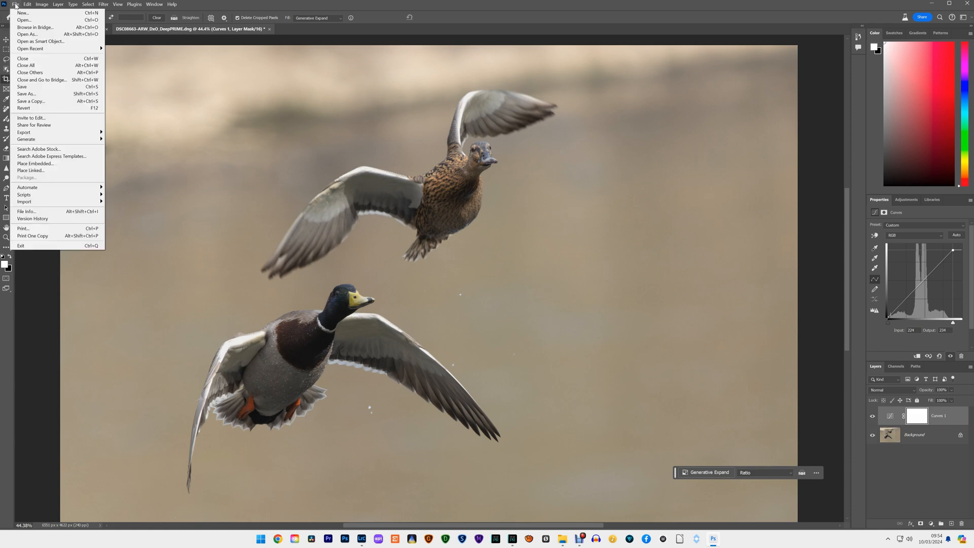
pyautogui.click(37, 86)
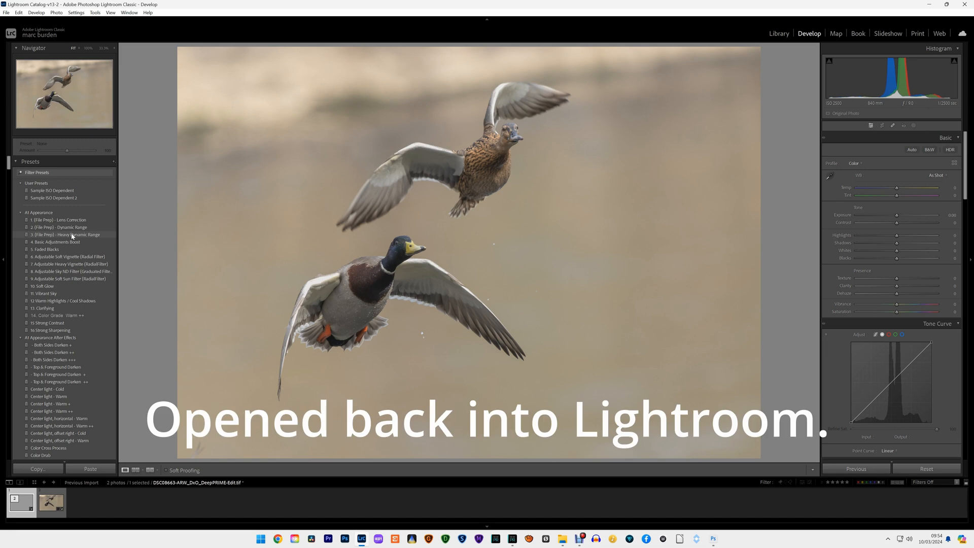
# Apply the Heavy Dynamic Range and Basic Adjustments Boost presets to the edited duck photo and set Shadows to about +47.
pyautogui.click(72, 236)
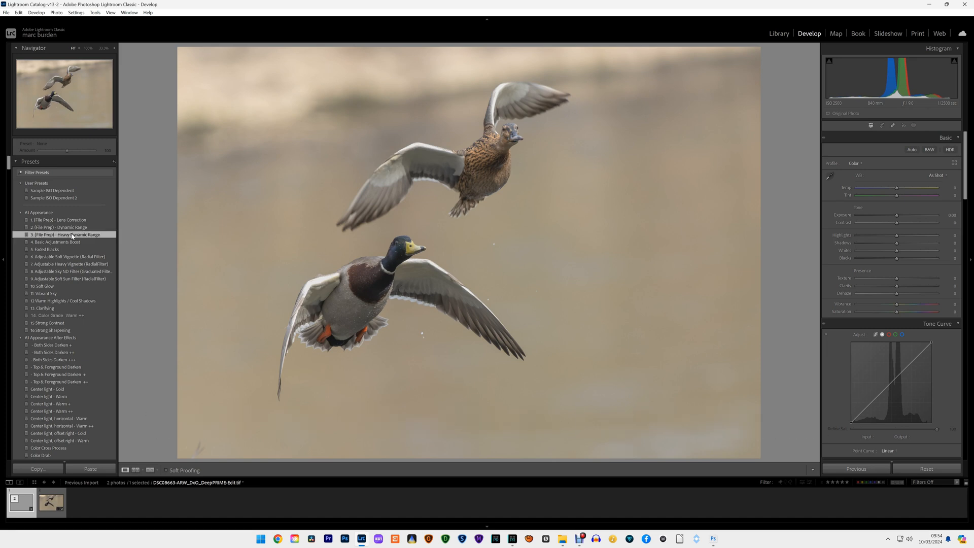
pyautogui.click(62, 243)
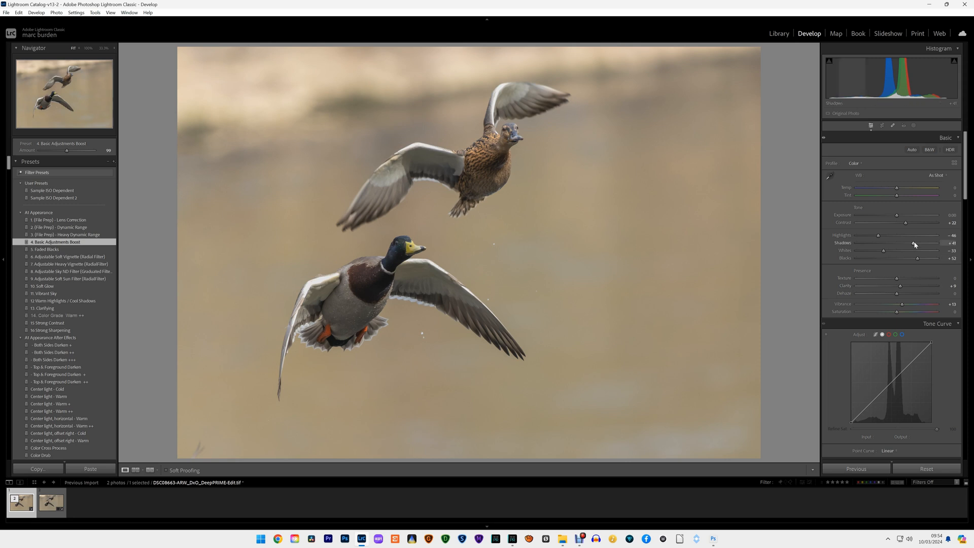
pyautogui.moveTo(913, 246); pyautogui.dragTo(916, 243)
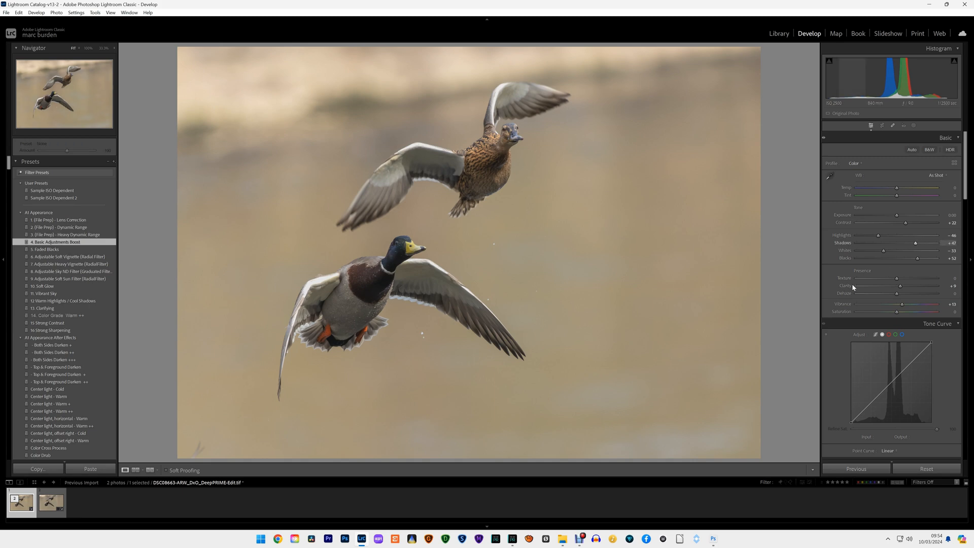
# Raise the blue saturation of the duck photo to about +15 in the Color Mixer.
pyautogui.scroll(-15, 902, 286)
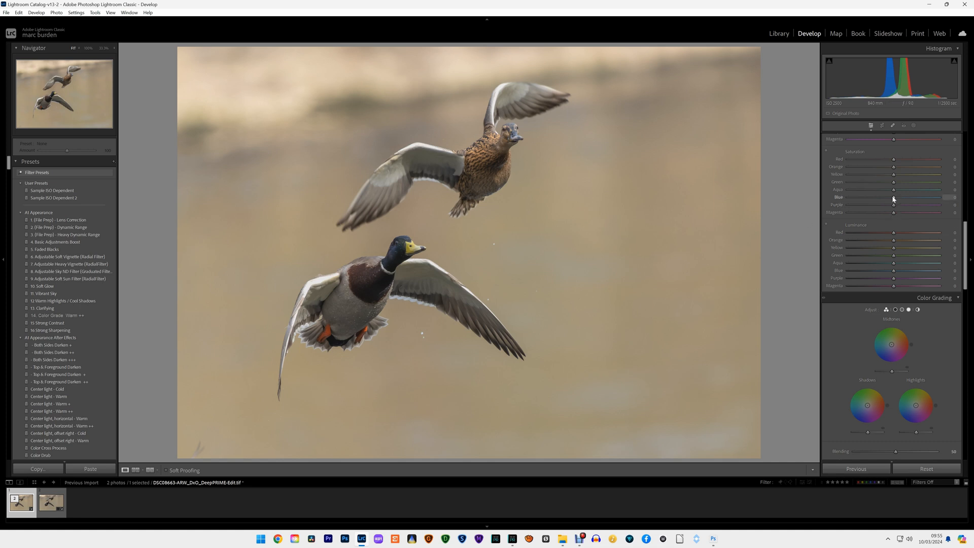
pyautogui.moveTo(894, 200)
pyautogui.mouseDown()
pyautogui.moveTo(887, 198)
pyautogui.moveTo(895, 190)
pyautogui.mouseUp()
# Crop the photo to a 1 x 1 square with both ducks inside the frame and straighten it by about 1.43 degrees.
pyautogui.click(882, 125)
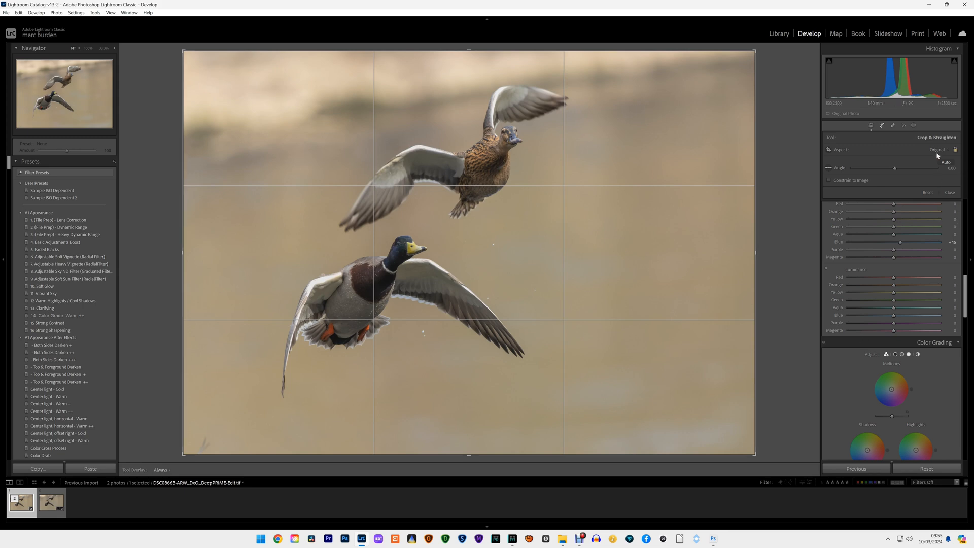
pyautogui.click(937, 150)
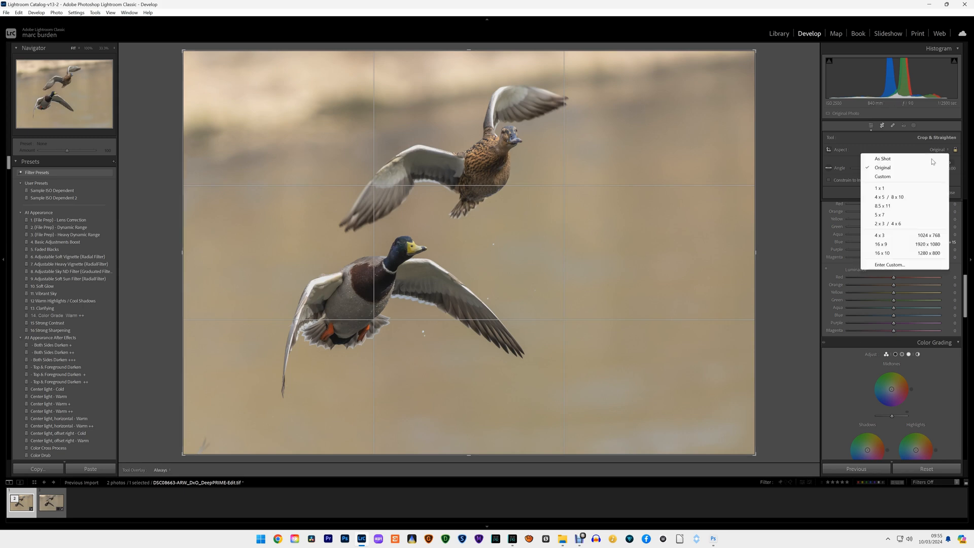
pyautogui.click(919, 191)
pyautogui.moveTo(544, 319); pyautogui.dragTo(567, 320)
pyautogui.moveTo(681, 456); pyautogui.dragTo(675, 463)
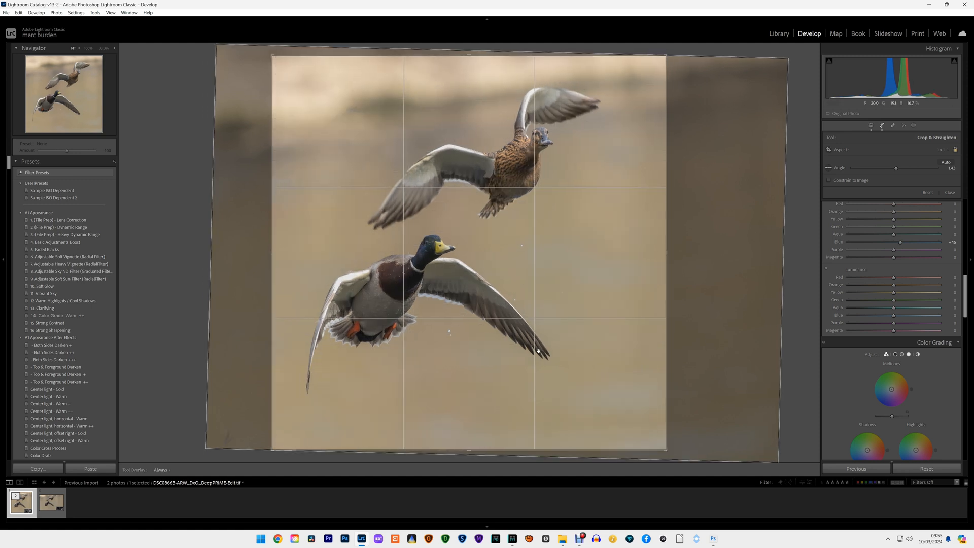
pyautogui.moveTo(539, 351); pyautogui.dragTo(543, 351)
pyautogui.click(871, 126)
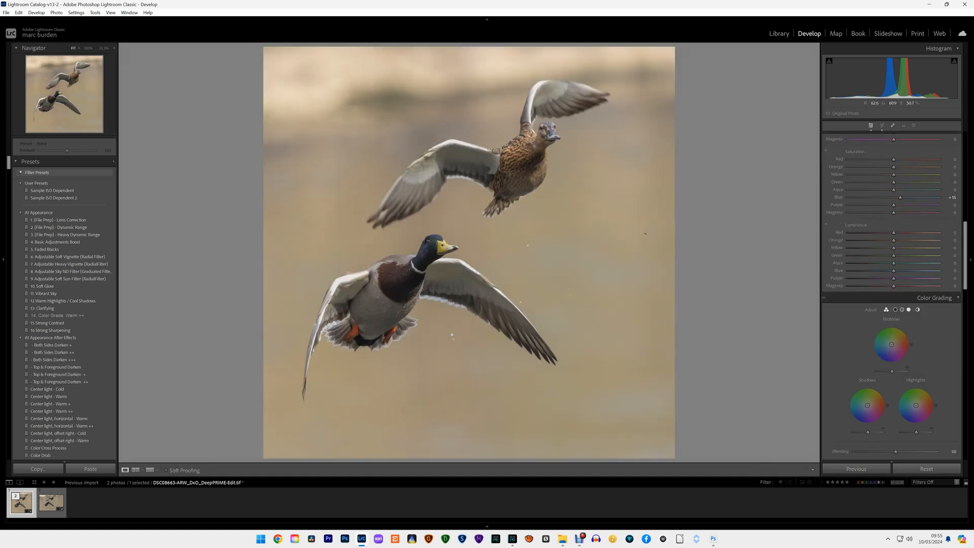
# Set Texture to about +8, Shadows to +60 and Vibrance to +9, and switch to the unedited DNG version for comparison.
pyautogui.scroll(5, 903, 274)
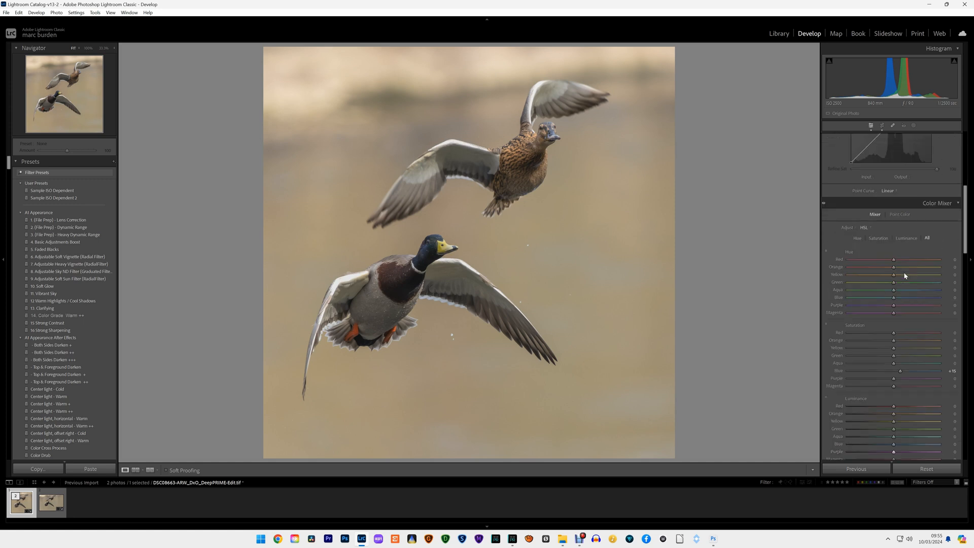
pyautogui.scroll(5, 905, 275)
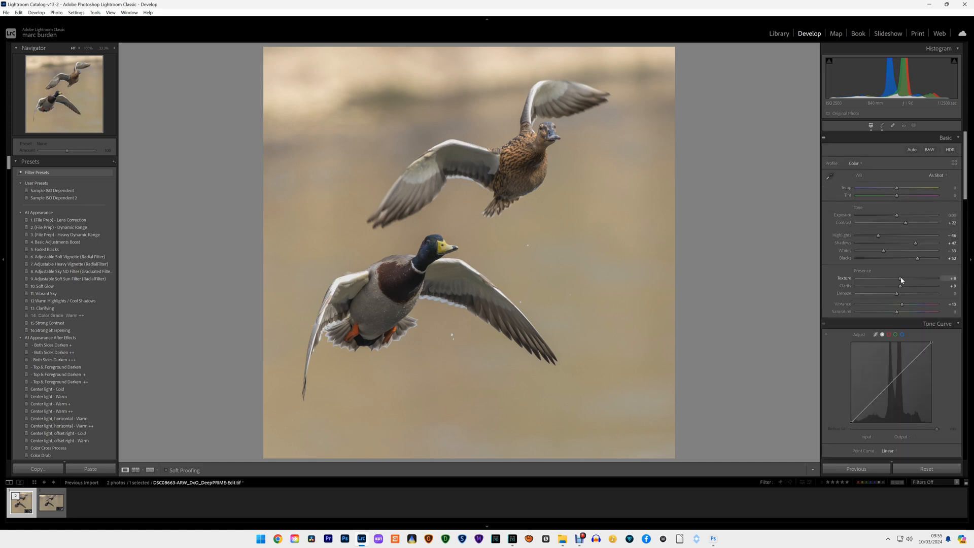
pyautogui.moveTo(915, 243); pyautogui.dragTo(922, 246)
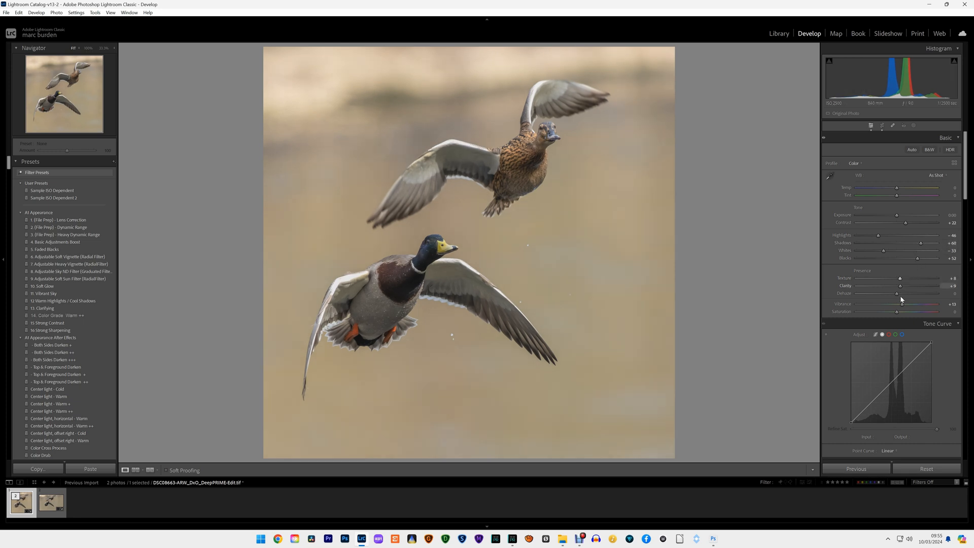
pyautogui.moveTo(901, 306); pyautogui.dragTo(900, 306)
pyautogui.click(53, 504)
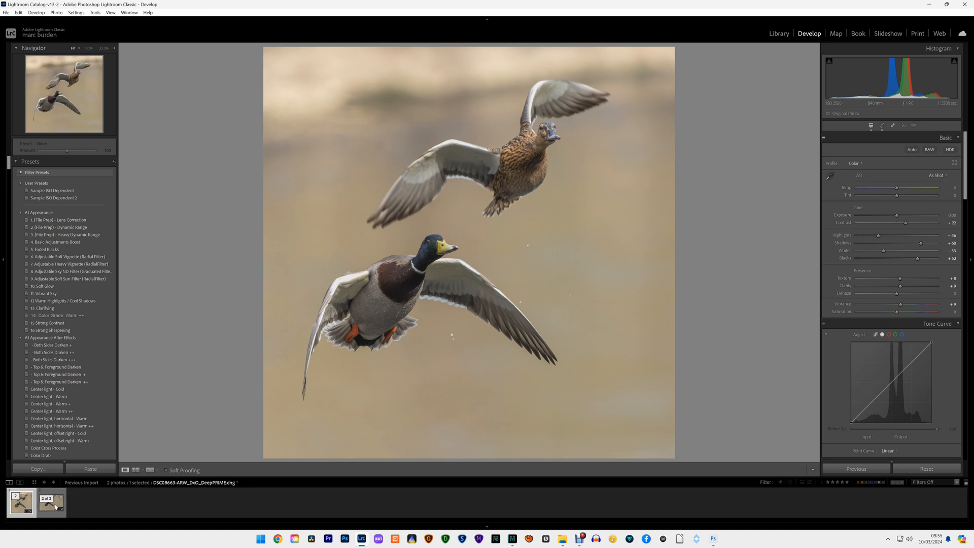